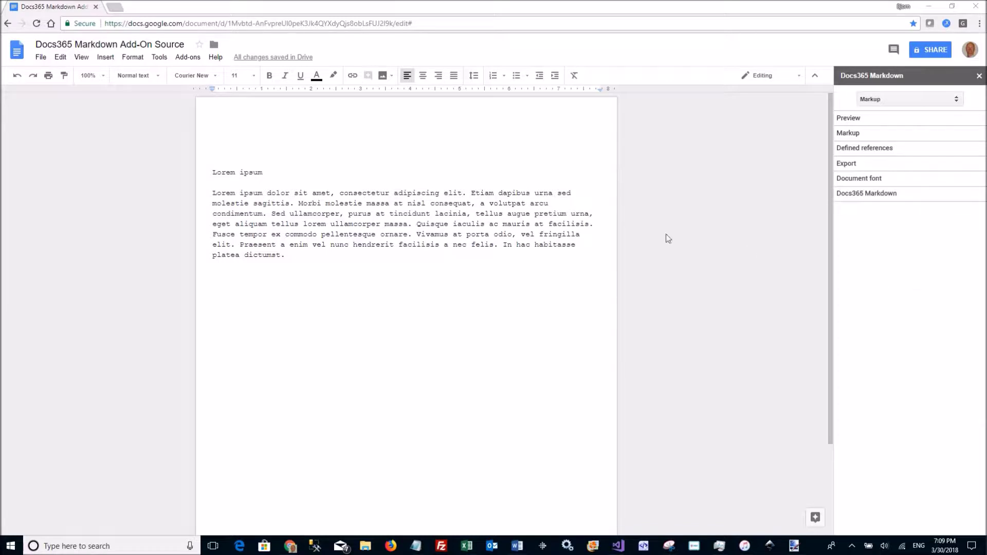
# Expand the Docs365 Markdown Markup section beside the Lorem ipsum document
pyautogui.doubleClick(269, 171)
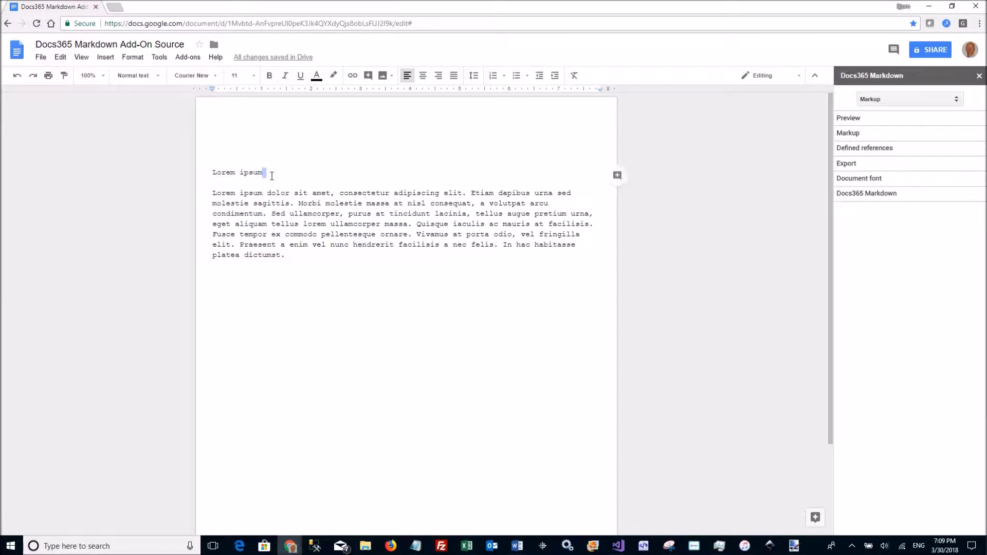
pyautogui.click(268, 174)
pyautogui.click(849, 135)
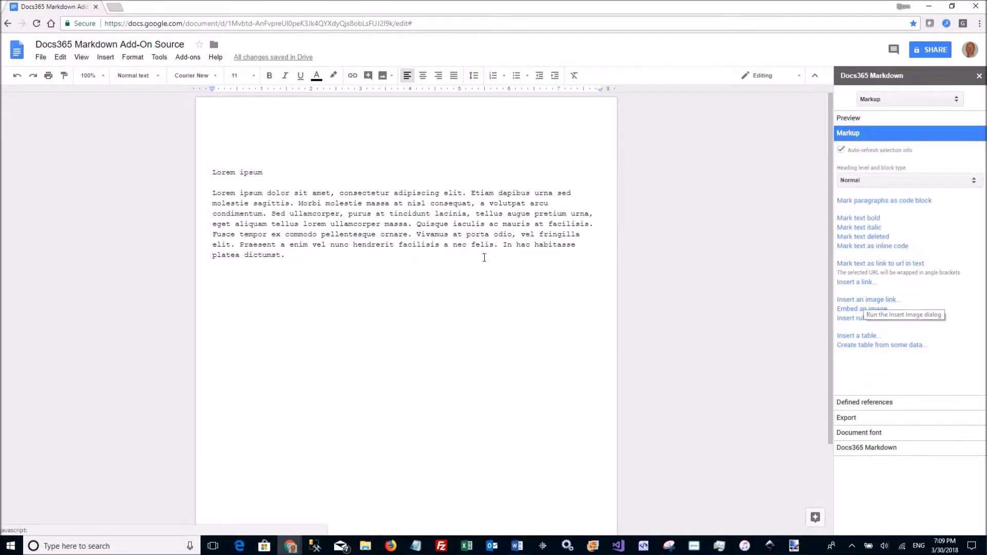
# Make the 'Lorem ipsum' title a level-1 Markdown heading
pyautogui.click(268, 172)
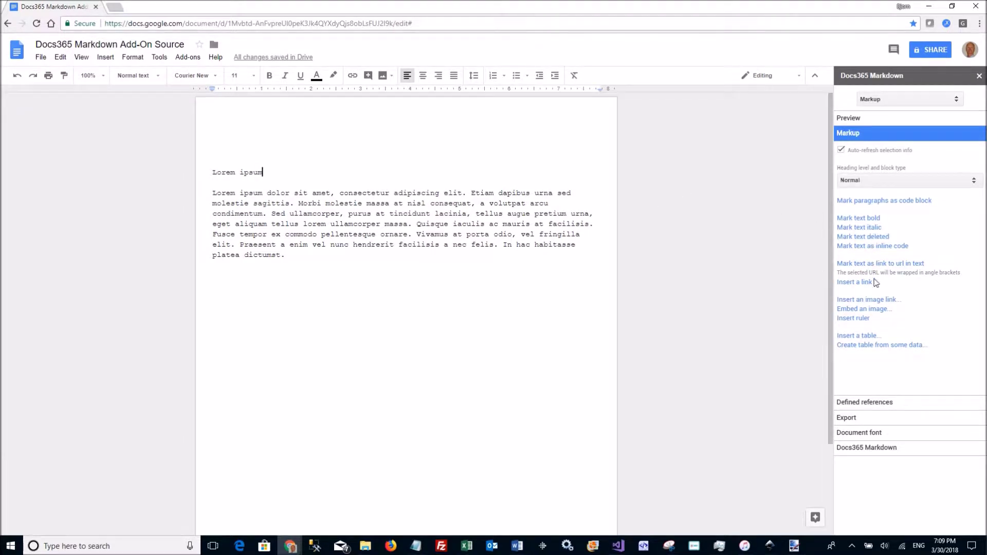
pyautogui.click(866, 181)
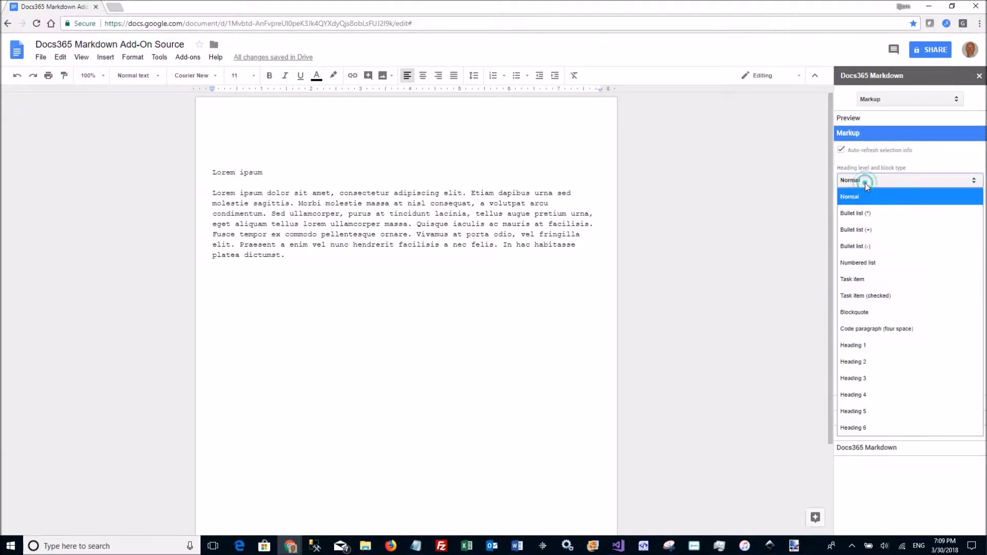
pyautogui.click(872, 349)
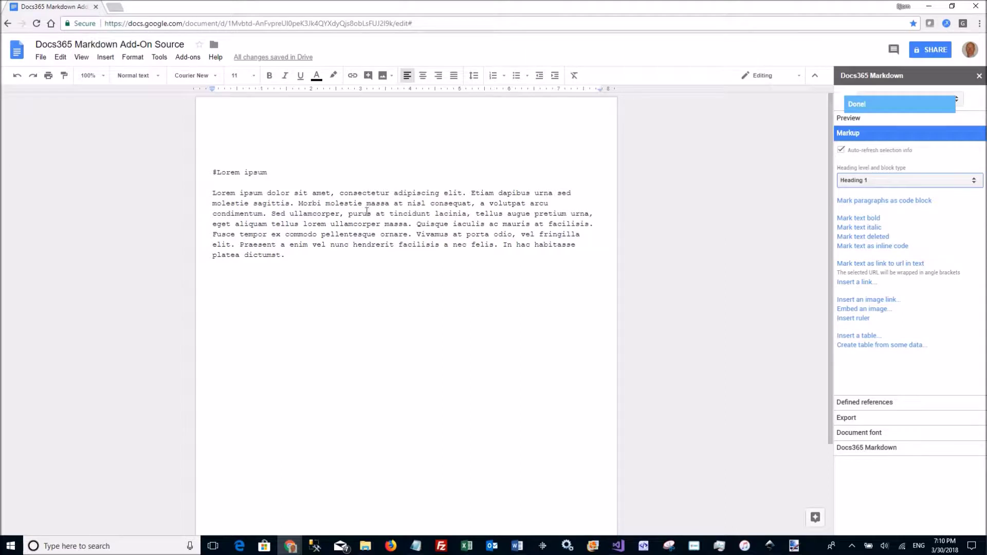
# Bold 'consectetur adipiscing' and mark 'Sed ullamcorper' as inline code
pyautogui.doubleClick(351, 193)
pyautogui.keyDown('shift'); pyautogui.click(440, 194); pyautogui.keyUp('shift')
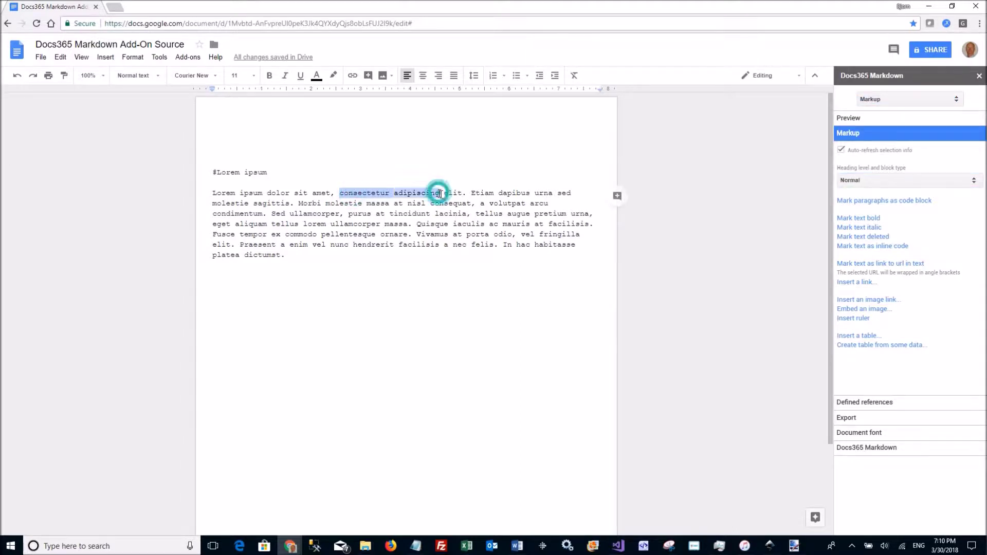
pyautogui.click(858, 218)
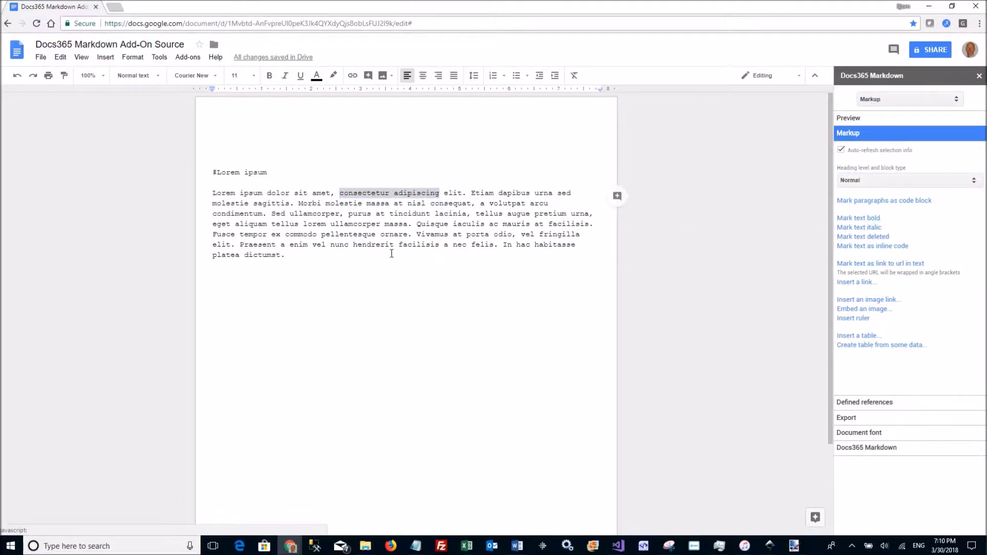
pyautogui.moveTo(271, 214); pyautogui.dragTo(345, 212)
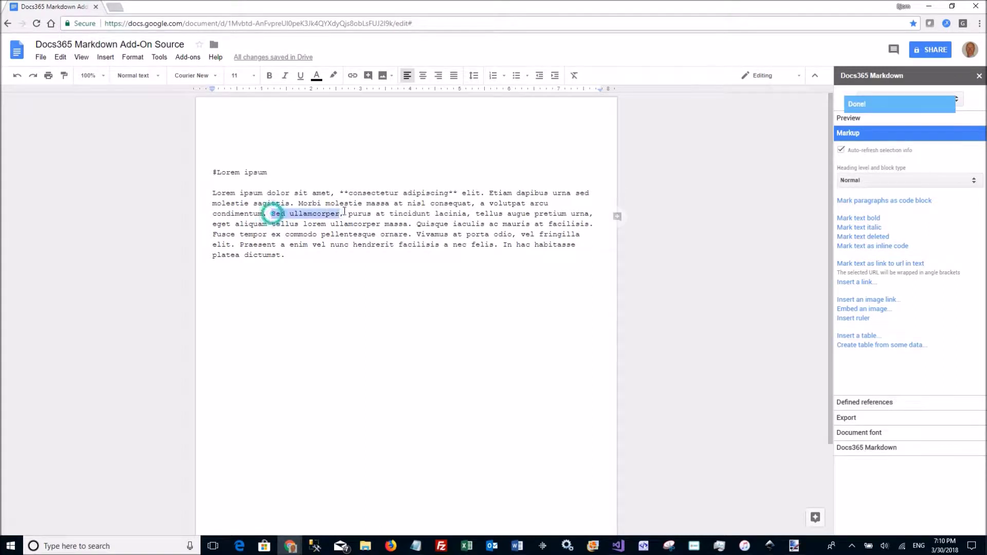
pyautogui.click(866, 246)
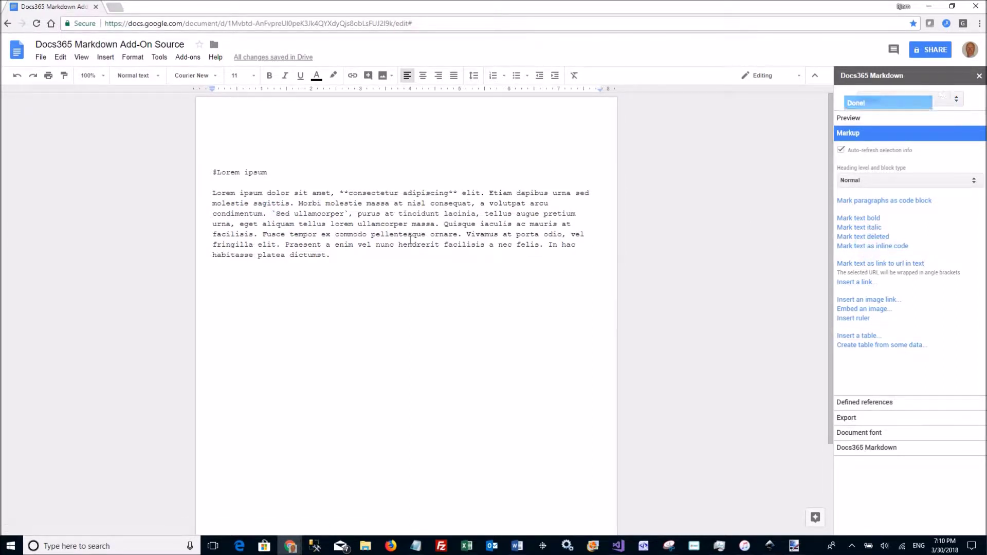
pyautogui.click(849, 119)
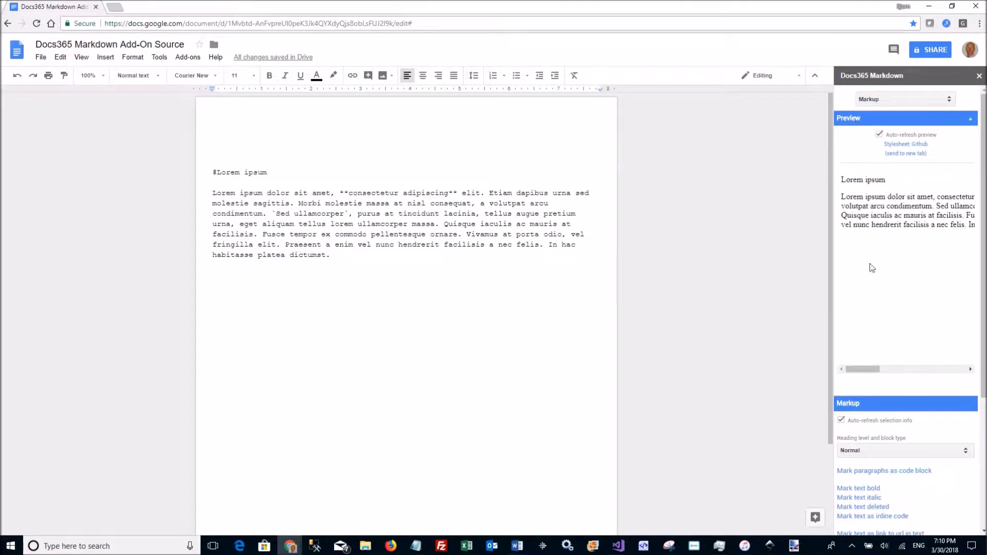
# View the rendered Markdown output in a new tab, then return to the document
pyautogui.moveTo(869, 370)
pyautogui.mouseDown()
pyautogui.moveTo(931, 366)
pyautogui.moveTo(856, 369)
pyautogui.mouseUp()
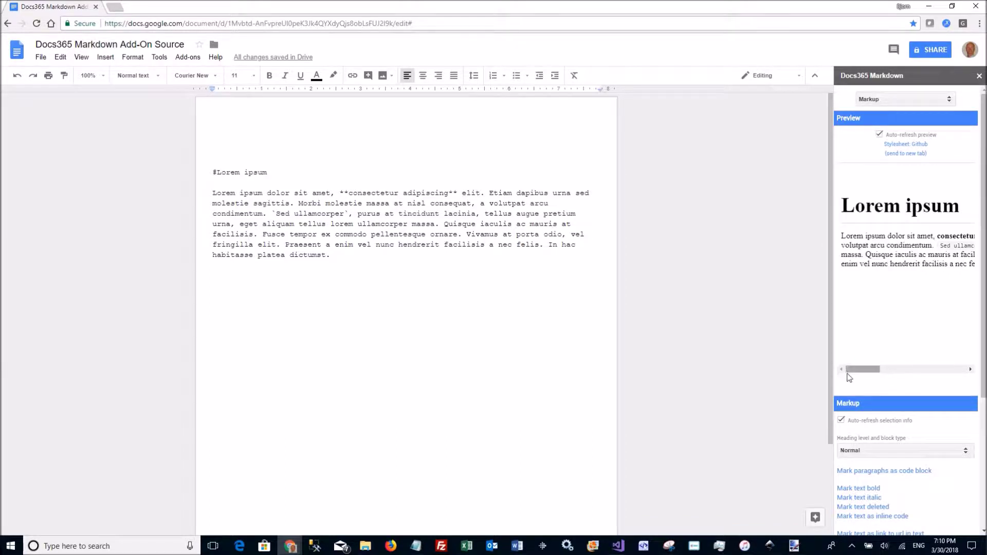
pyautogui.click(911, 155)
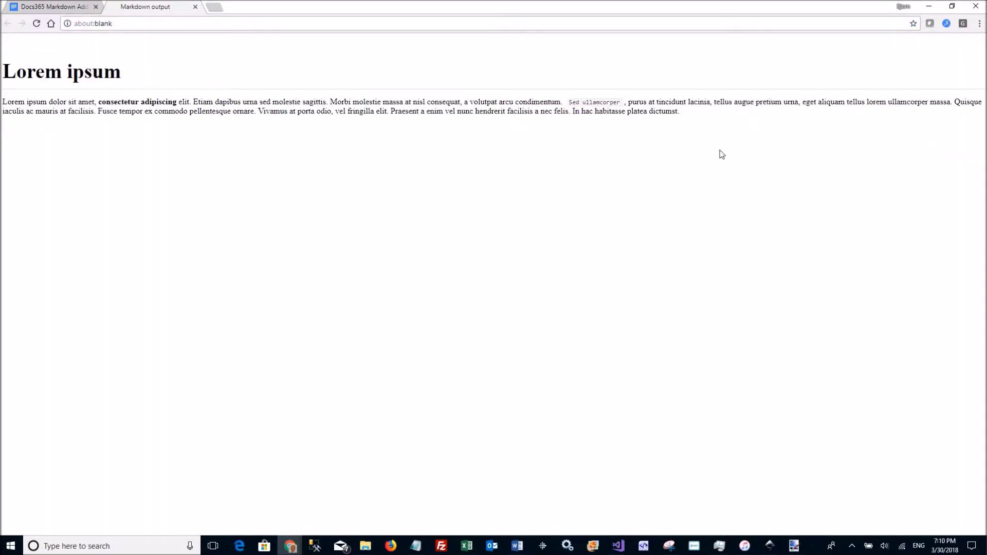
pyautogui.click(195, 7)
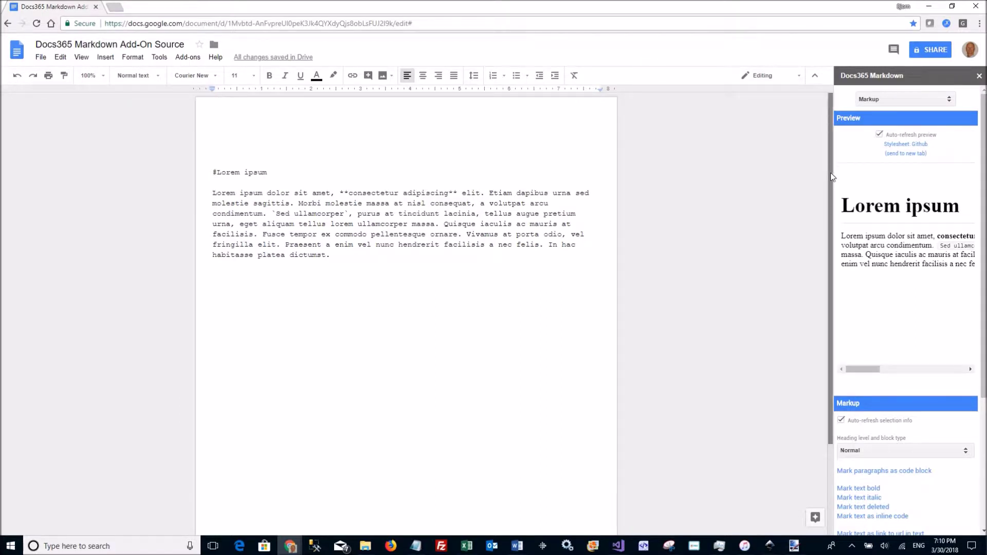
pyautogui.click(920, 146)
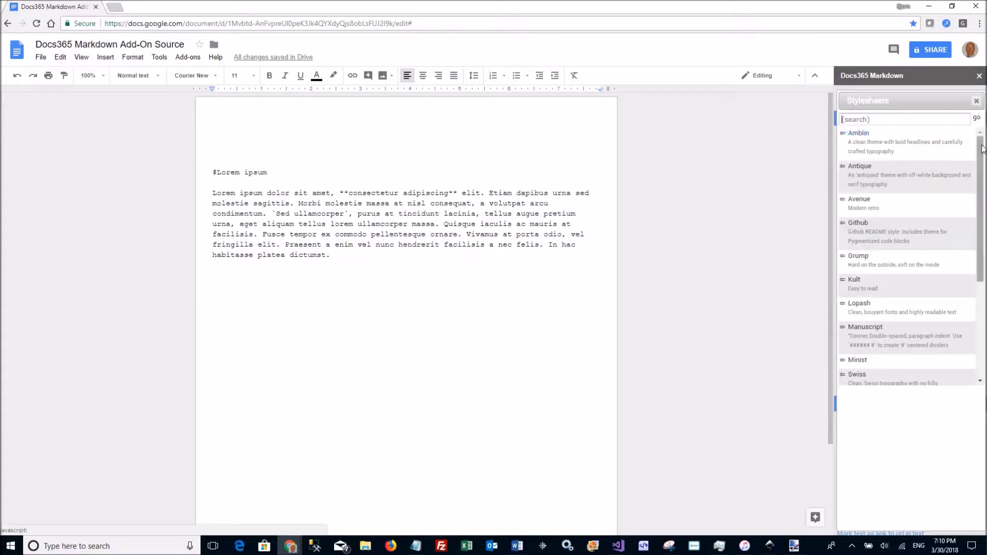
# Apply the Manuscript stylesheet and check the restyled output in a new tab
pyautogui.moveTo(983, 150); pyautogui.dragTo(981, 192)
pyautogui.click(874, 268)
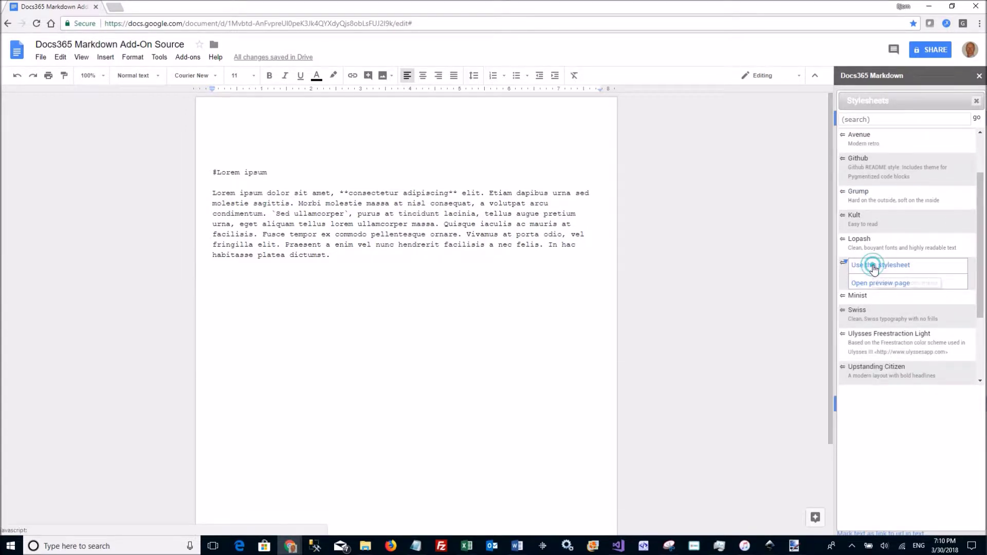
pyautogui.click(875, 266)
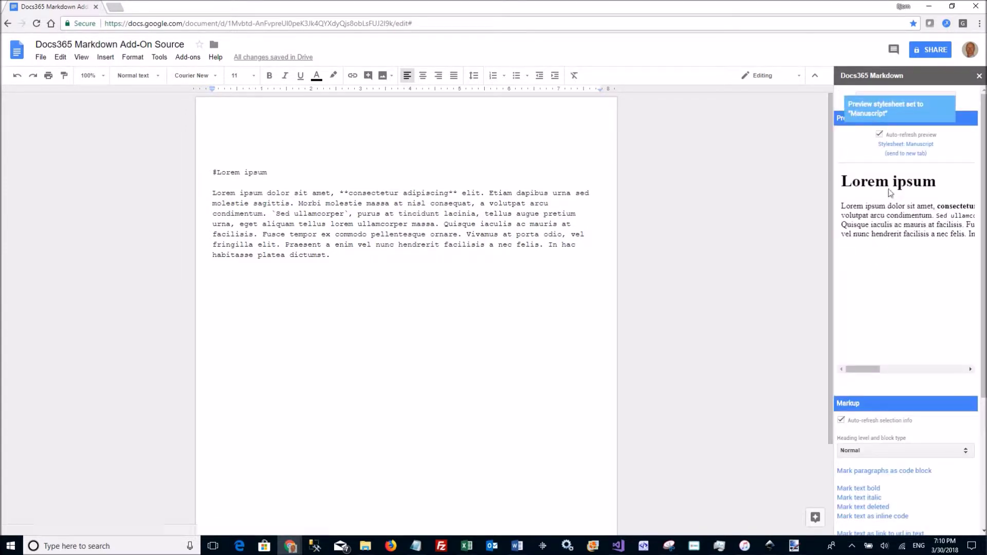
pyautogui.click(900, 153)
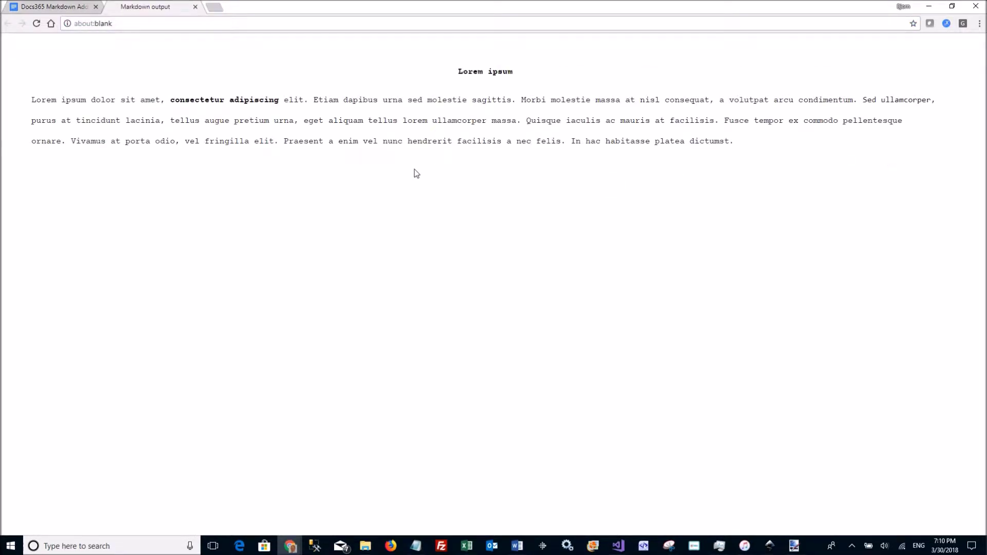
pyautogui.click(195, 7)
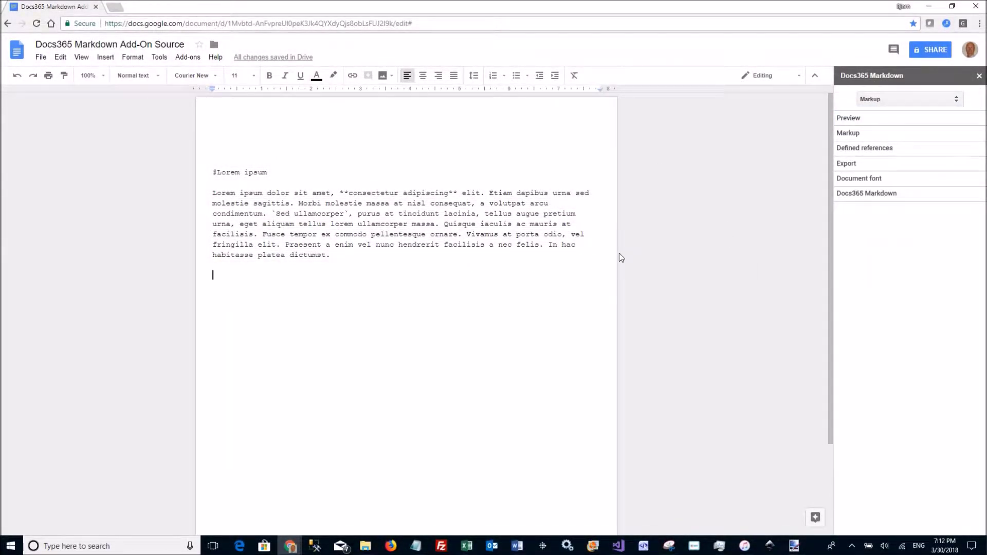
# Insert a six-row demo-data table with FirstName, LastName, Title and Points columns
pyautogui.moveTo(857, 135)
pyautogui.click(856, 135)
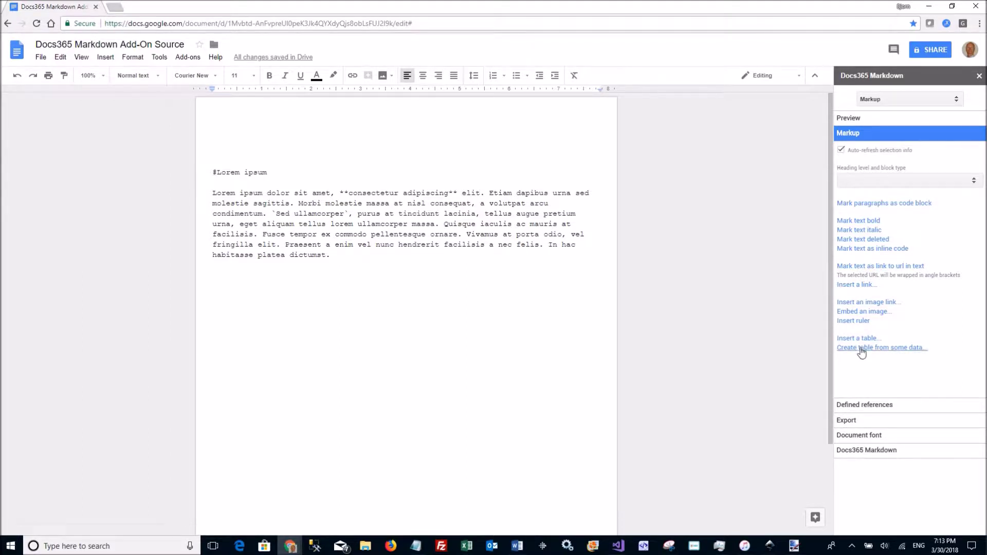
pyautogui.click(863, 348)
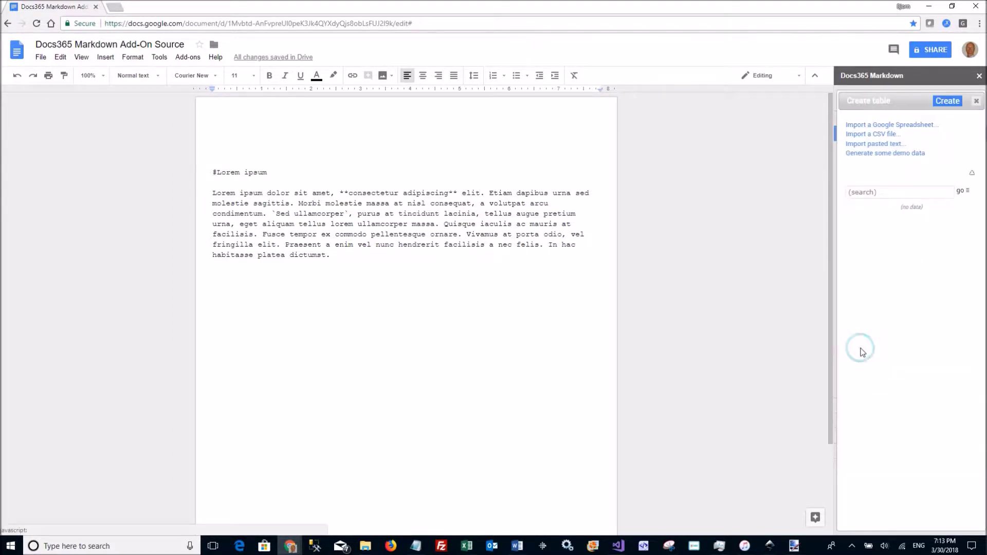
pyautogui.click(890, 147)
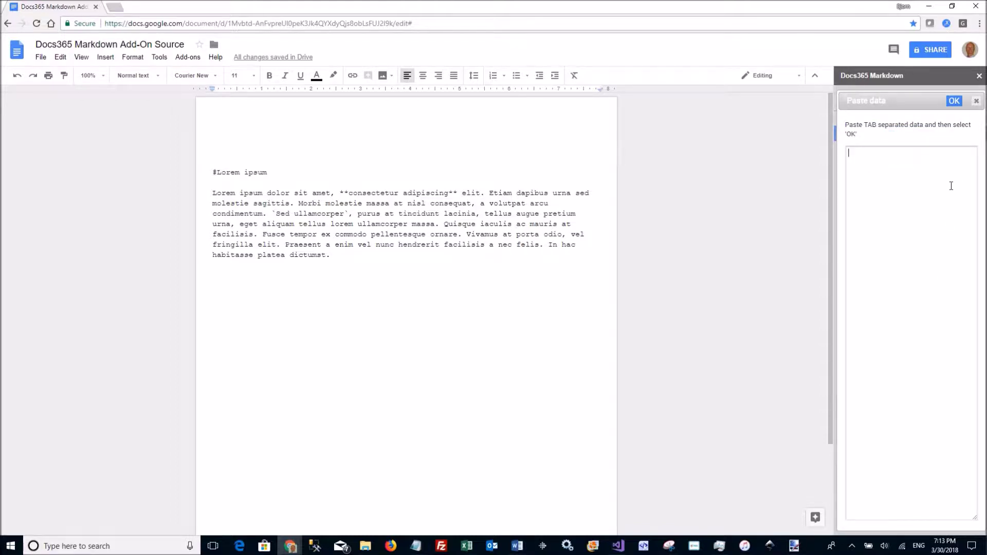
pyautogui.click(976, 101)
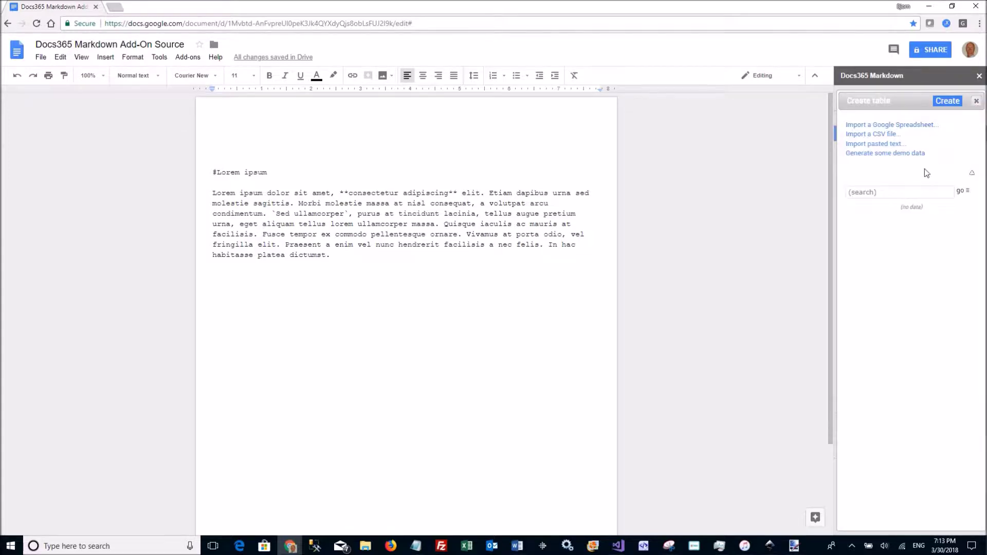
pyautogui.click(884, 154)
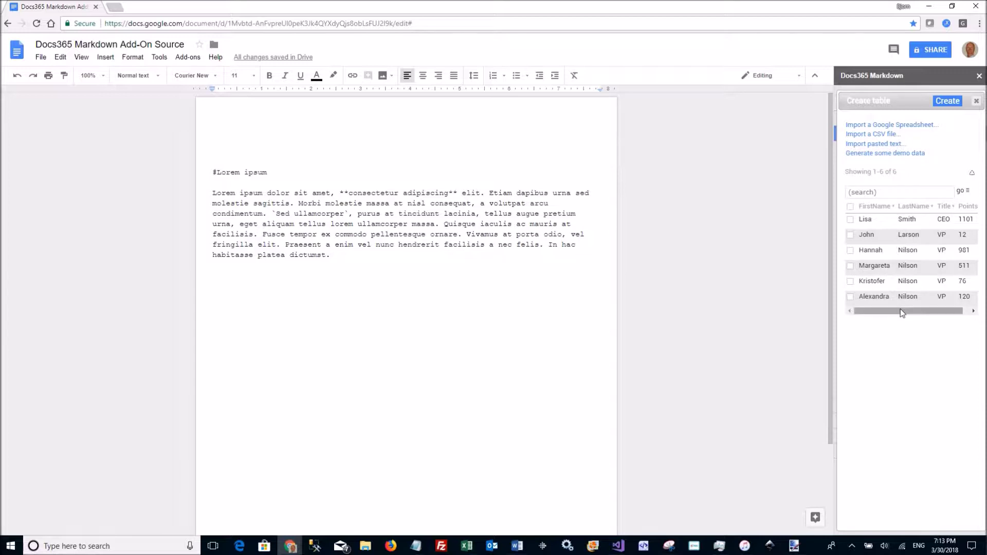
pyautogui.click(955, 103)
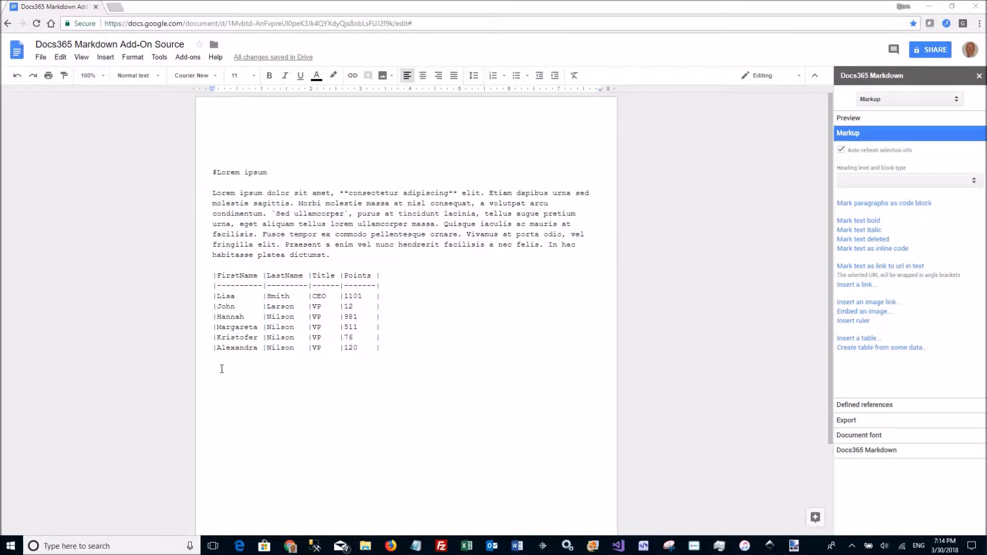
# Switch the add-on to the Advanced feature group and expand its Tables tools
pyautogui.tripleClick(221, 369)
pyautogui.click(969, 132)
pyautogui.click(880, 100)
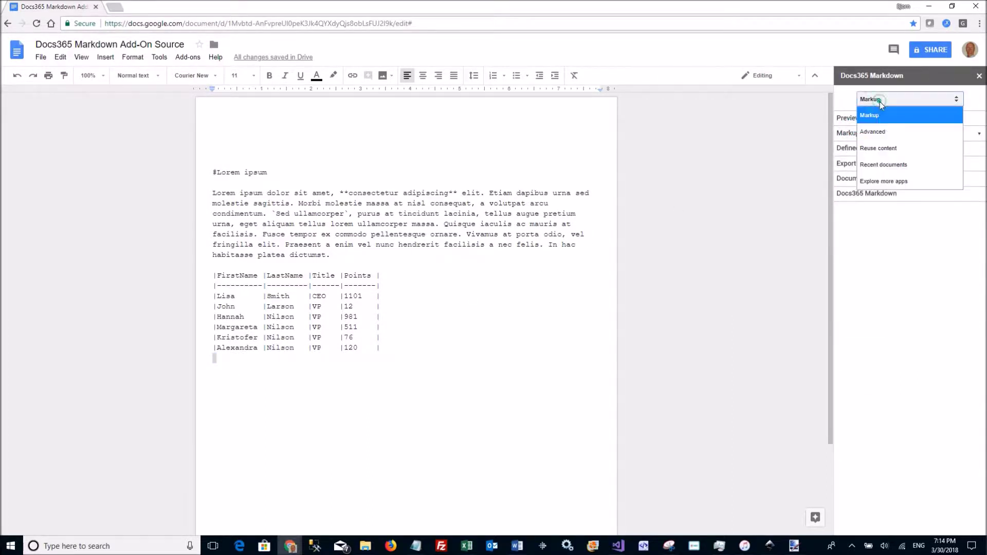
pyautogui.click(881, 132)
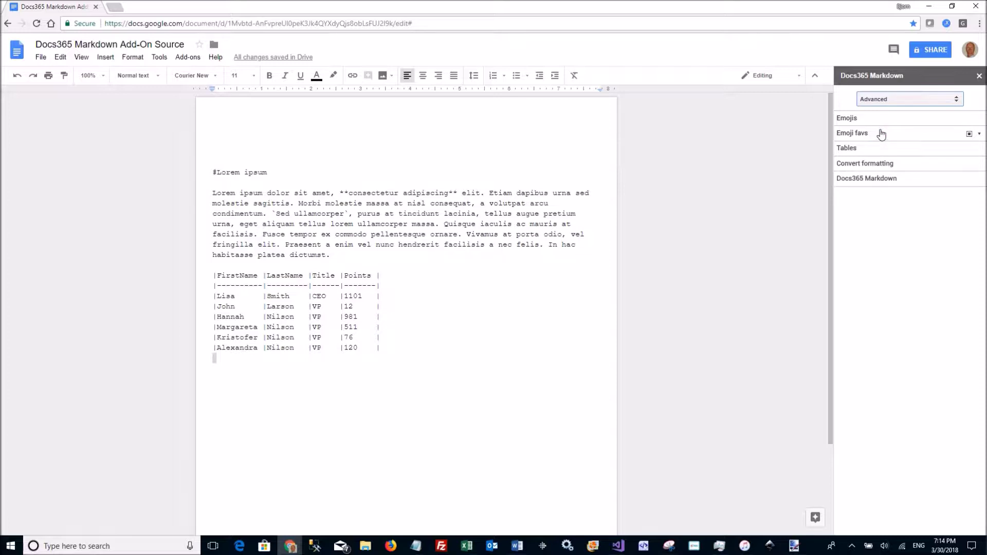
pyautogui.click(862, 148)
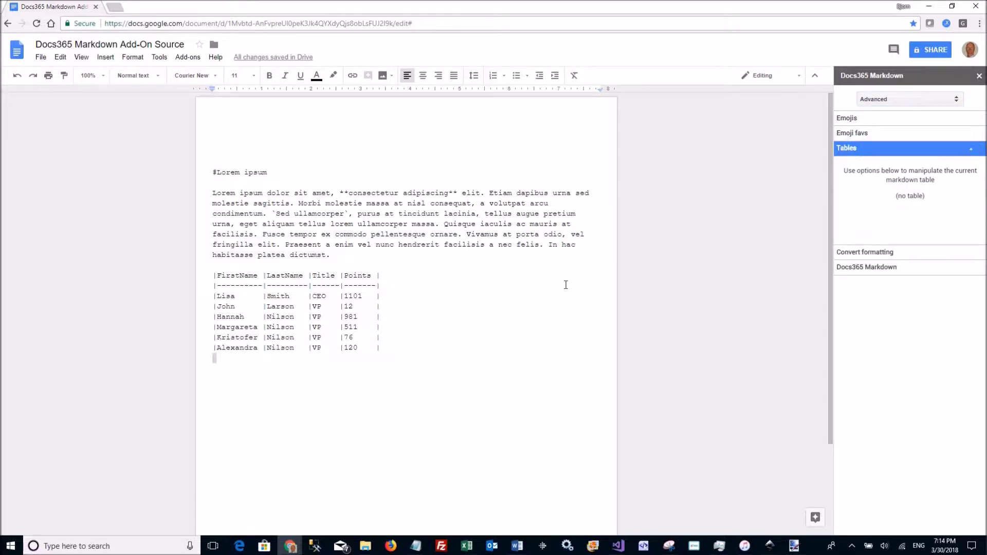
# Change the Points values to 121221, 98111, 5111 and 76111, then realign the table
pyautogui.click(271, 307)
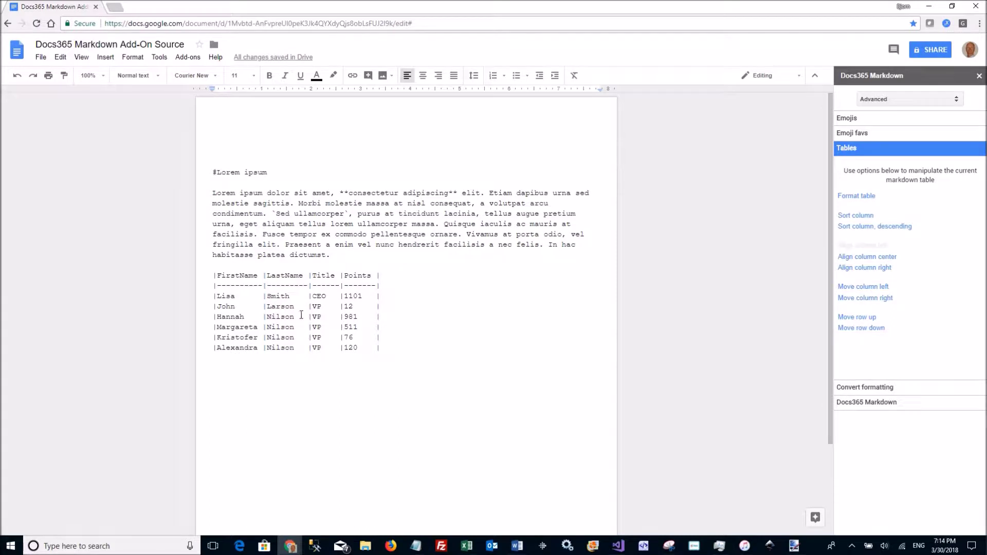
pyautogui.click(354, 307)
pyautogui.write('1221')
pyautogui.click(358, 317)
pyautogui.write('11')
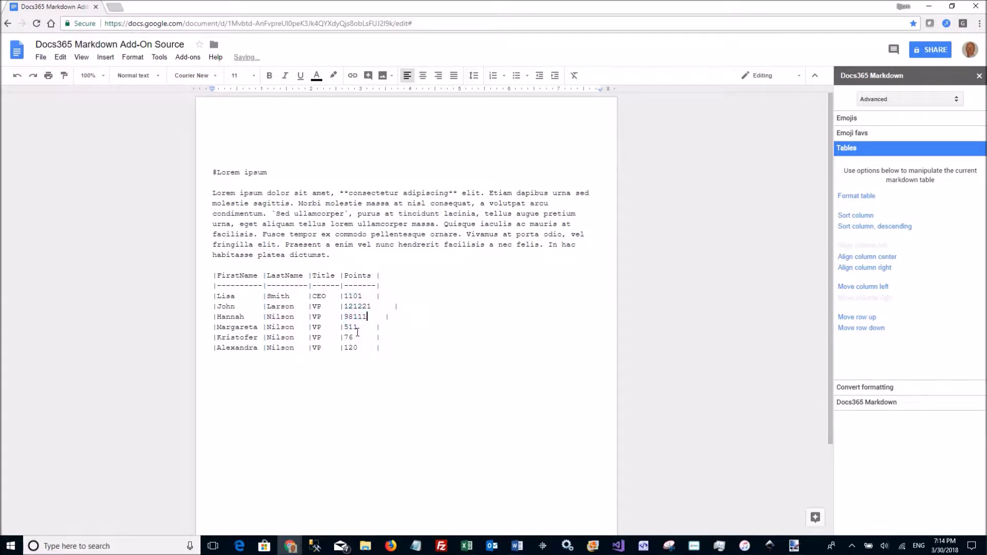
pyautogui.click(355, 327)
pyautogui.write('1')
pyautogui.click(356, 338)
pyautogui.write('111')
pyautogui.click(359, 337)
pyautogui.click(868, 198)
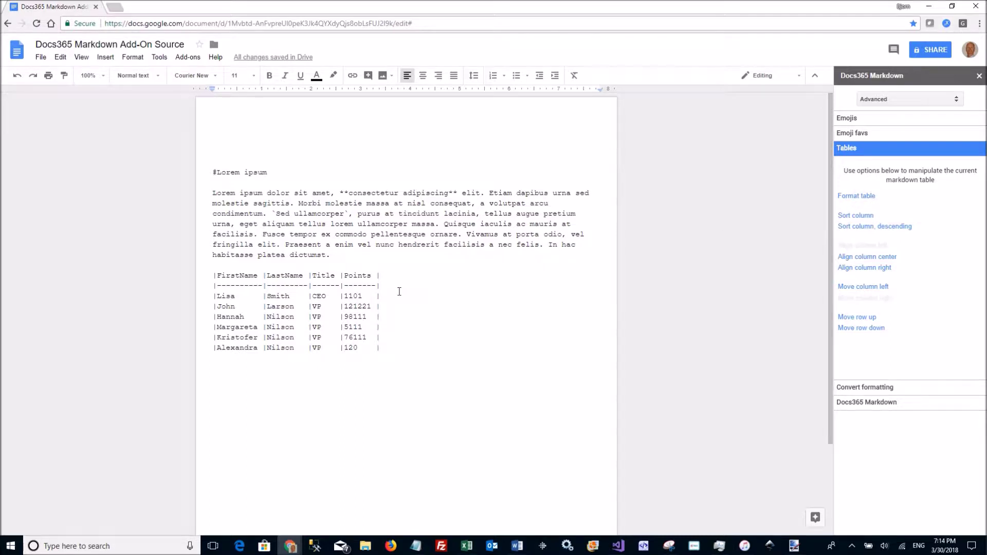
# Sort the table rows by Points ascending and centre-align the Title column
pyautogui.click(355, 307)
pyautogui.click(851, 227)
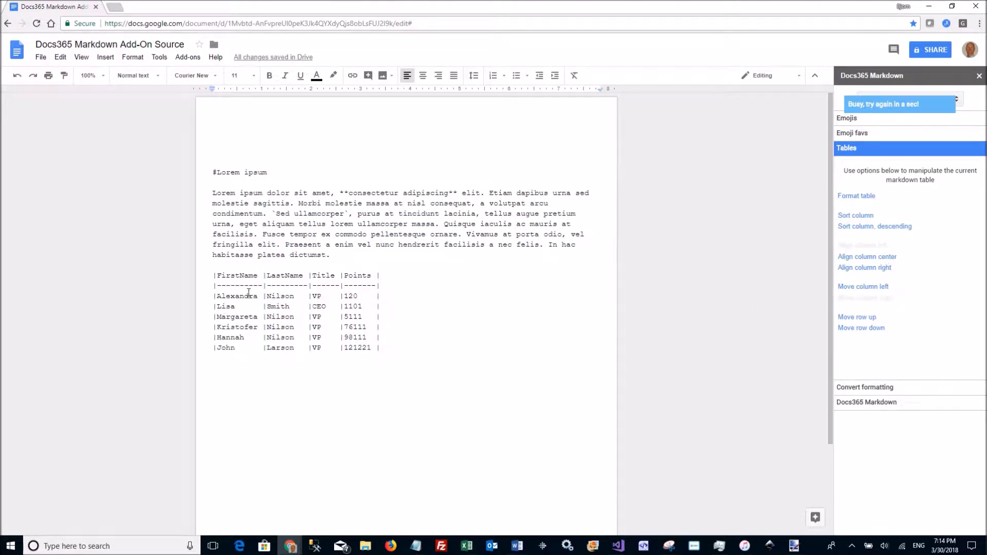
pyautogui.click(317, 307)
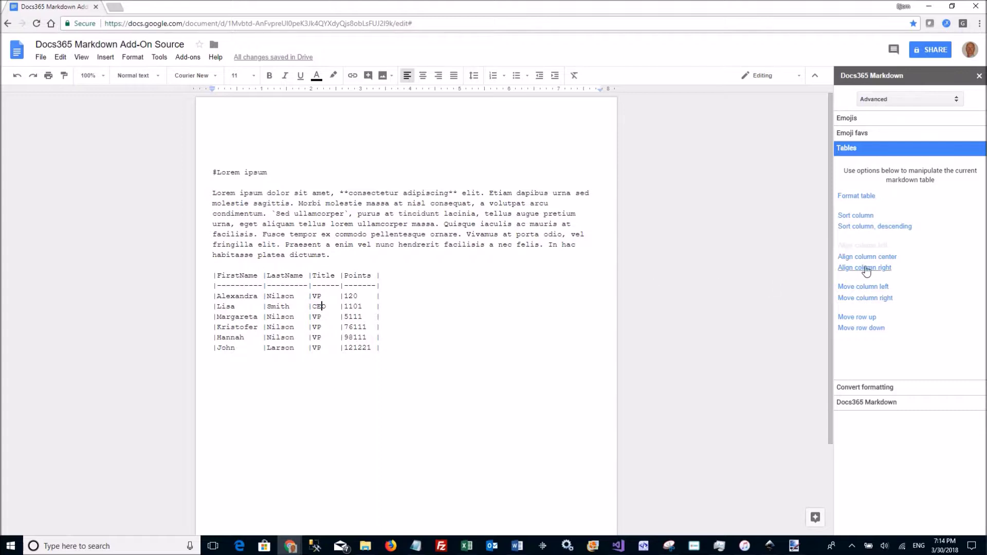
pyautogui.click(879, 257)
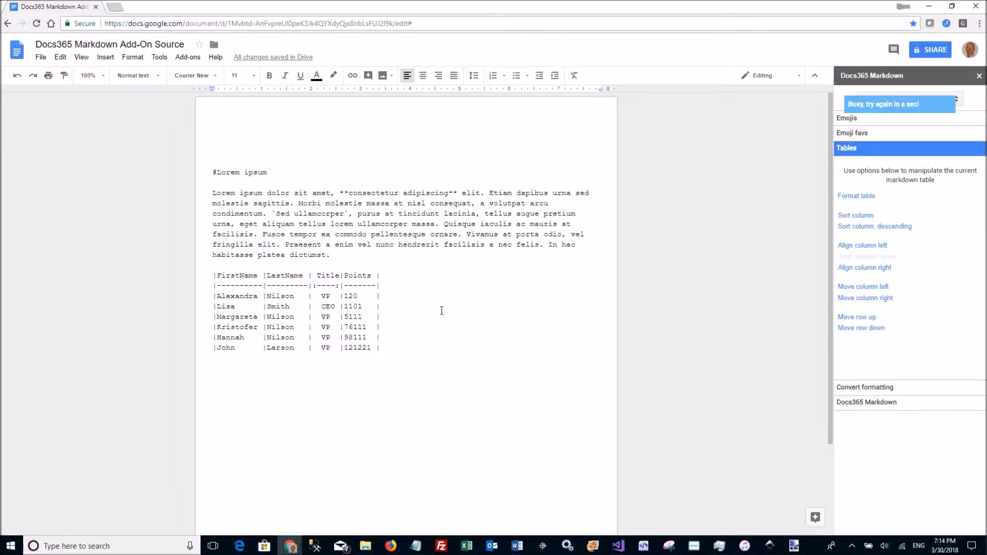
# Move the Points column to the left of the Title column
pyautogui.click(356, 279)
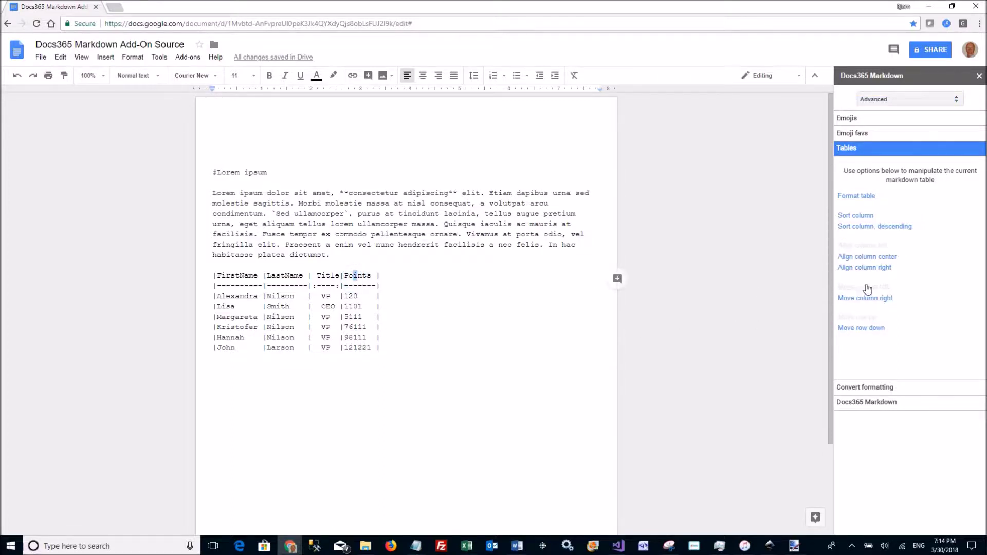
pyautogui.click(362, 318)
pyautogui.click(867, 288)
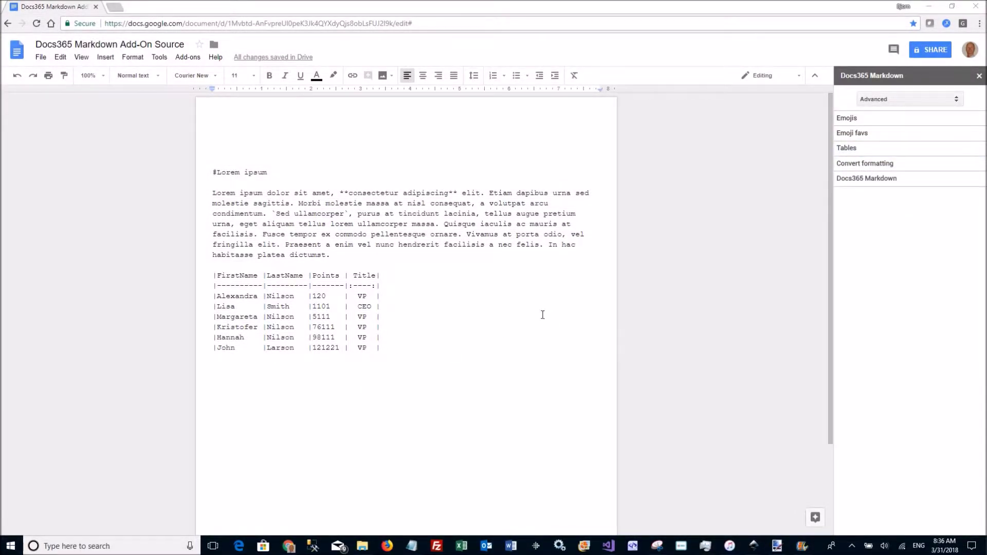
# Insert the :police_car: emoji shortcode on the empty line below the table
pyautogui.click(854, 120)
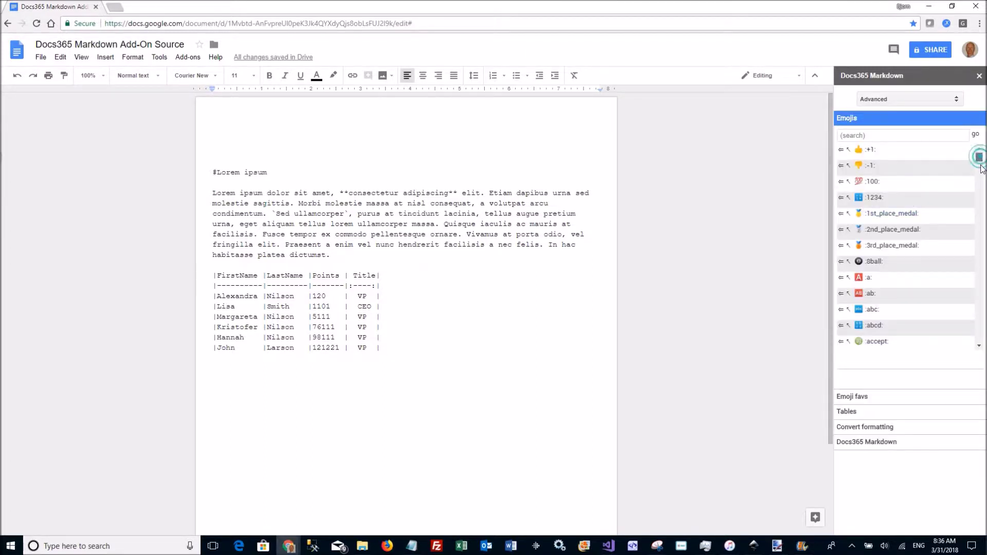
pyautogui.moveTo(978, 158); pyautogui.dragTo(980, 278)
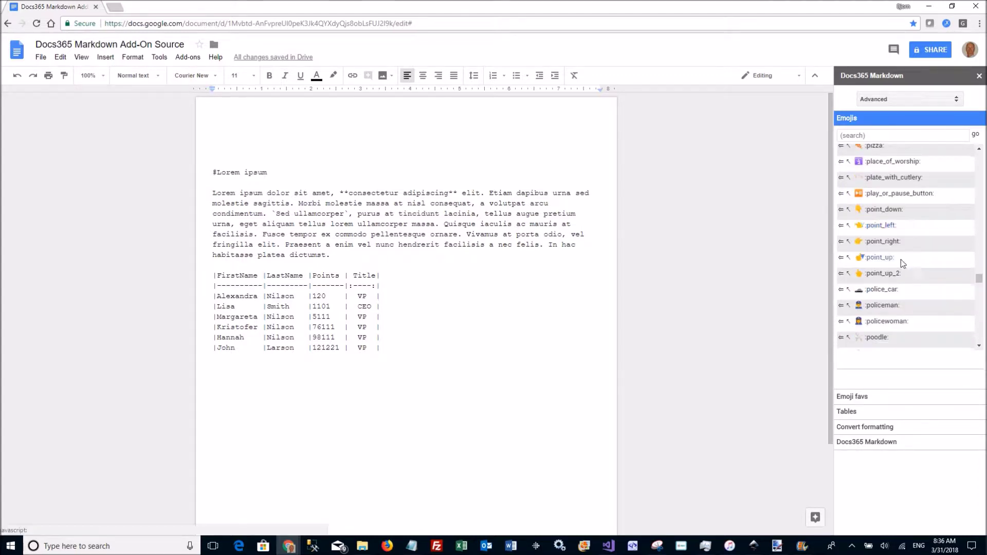
pyautogui.scroll(-3, 903, 263)
pyautogui.click(229, 366)
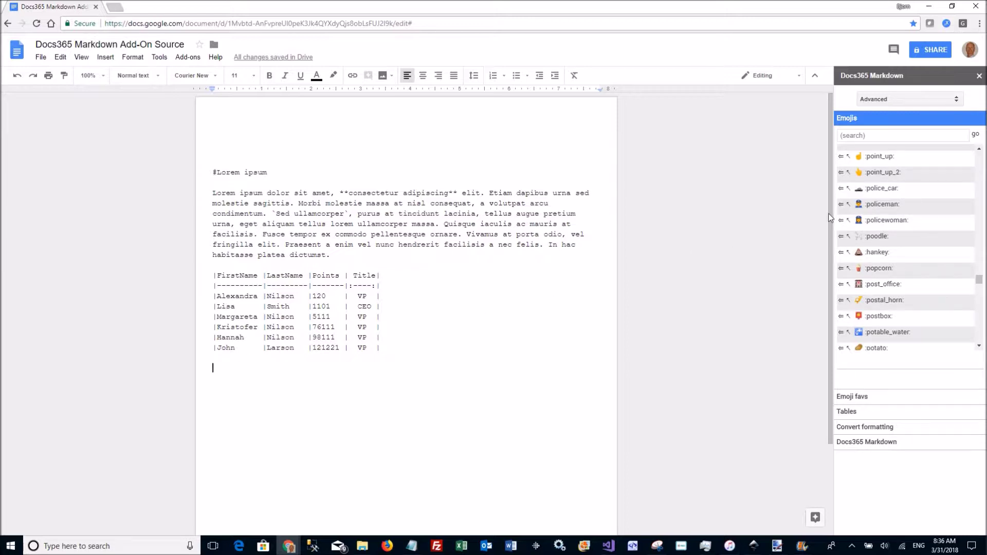
pyautogui.click(841, 191)
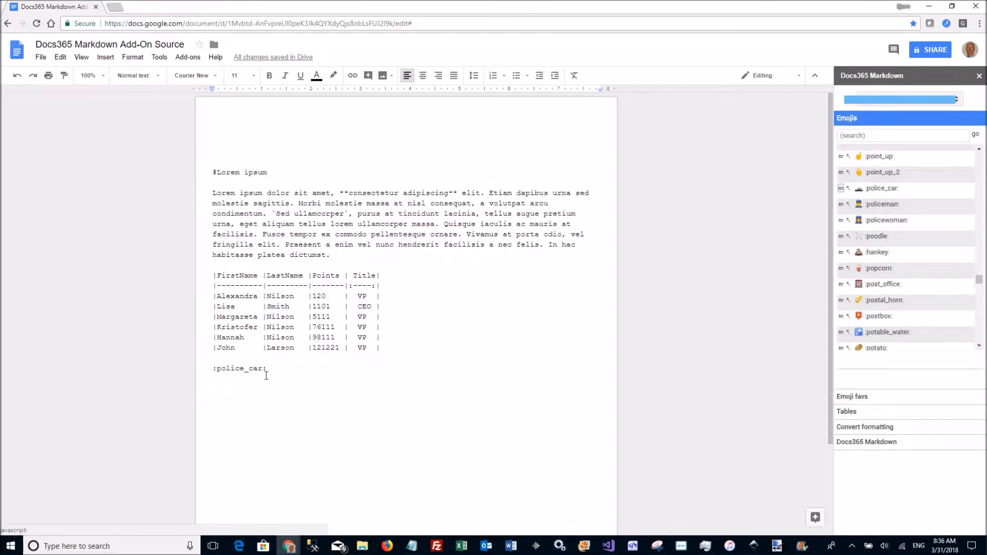
pyautogui.click(874, 119)
# Preview the table and emoji in Markup mode, then switch back to Advanced mode
pyautogui.click(888, 100)
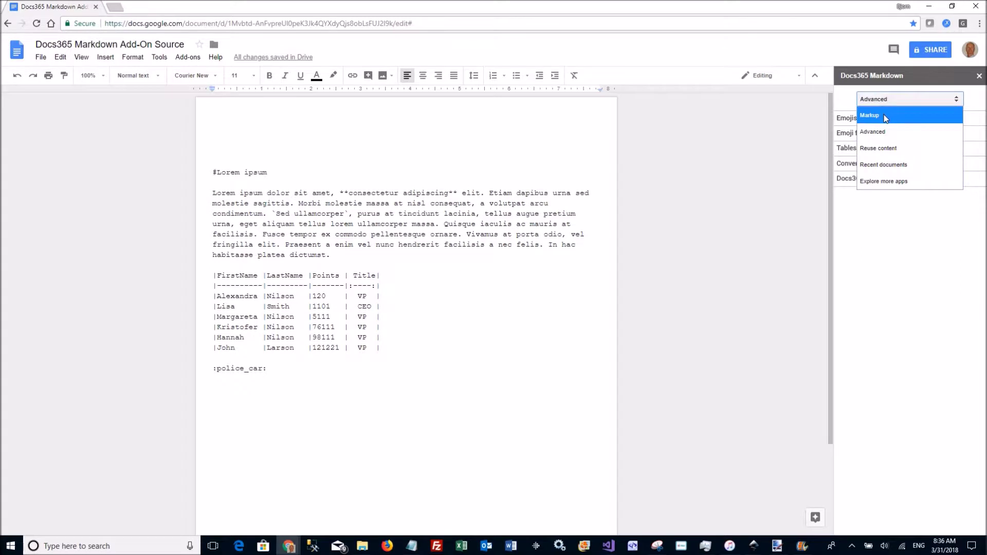
pyautogui.click(884, 118)
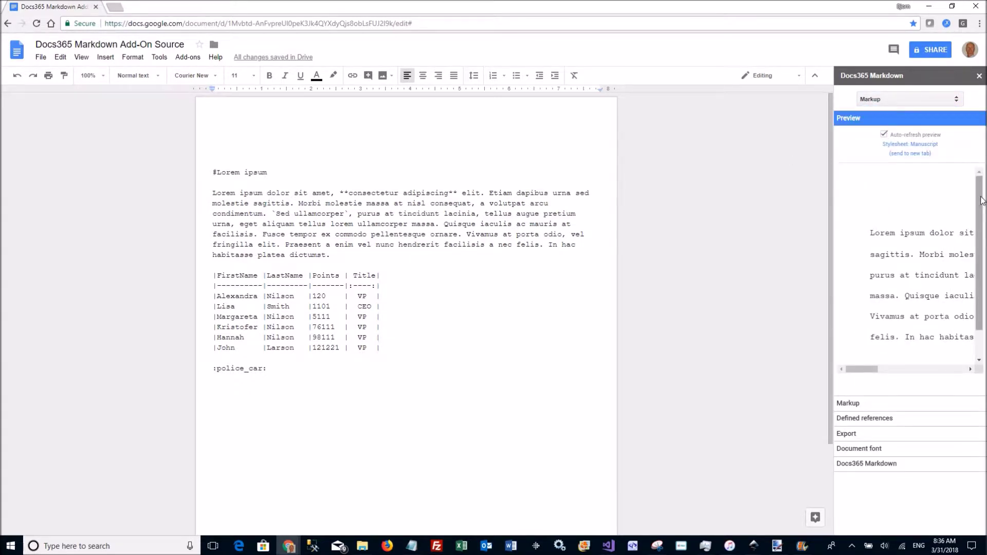
pyautogui.moveTo(980, 205); pyautogui.dragTo(981, 286)
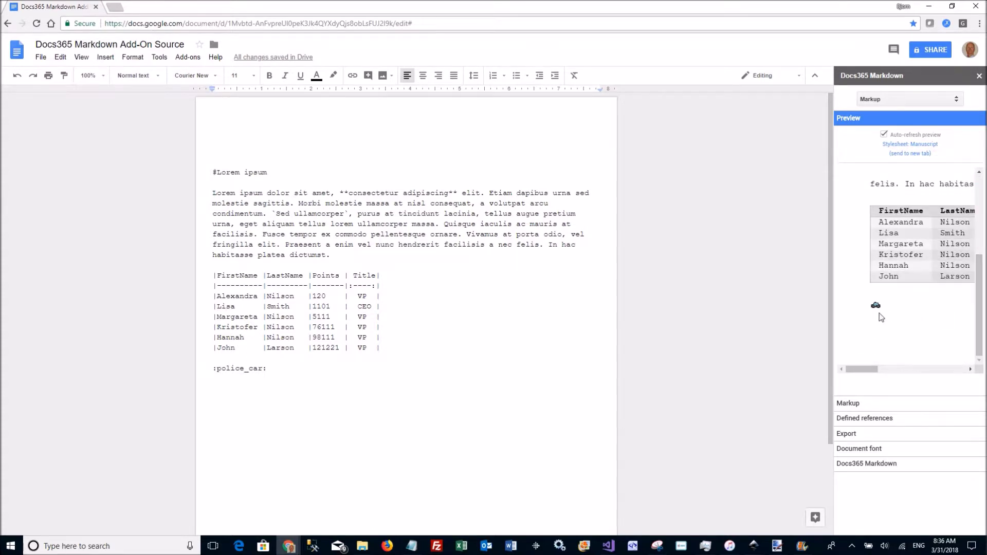
pyautogui.click(875, 101)
pyautogui.click(881, 133)
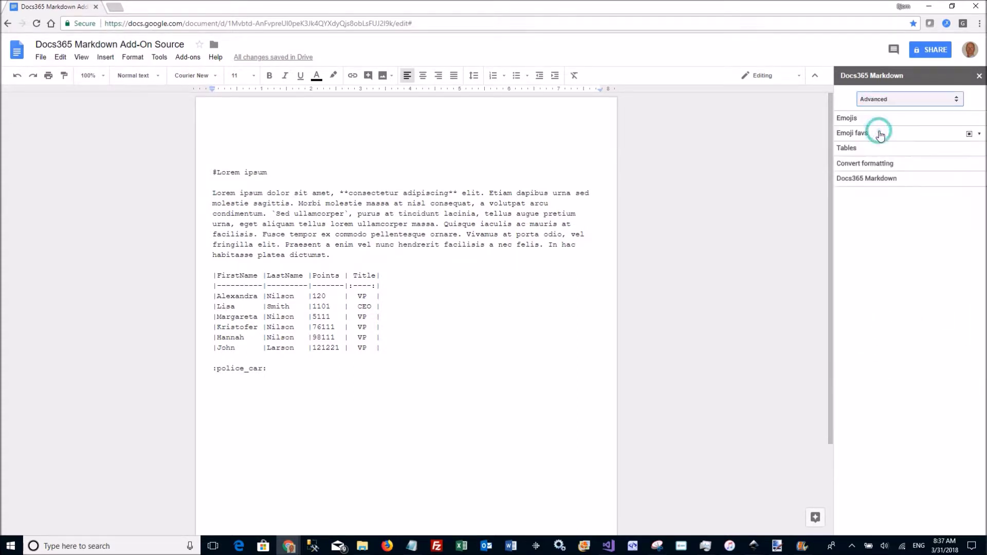
pyautogui.click(853, 135)
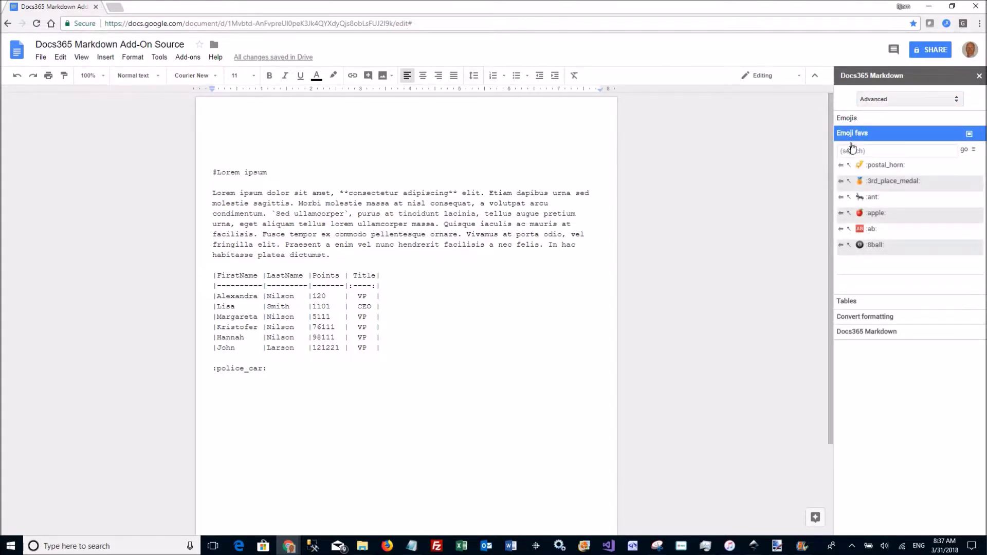
# Add the :rage: emoji to the favourite emojis from the full emoji list
pyautogui.click(856, 134)
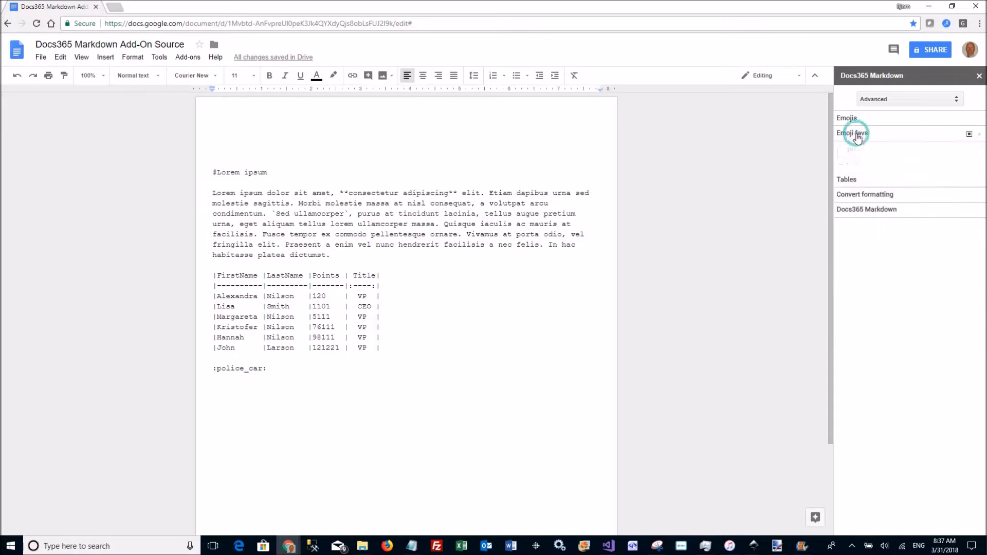
pyautogui.click(854, 122)
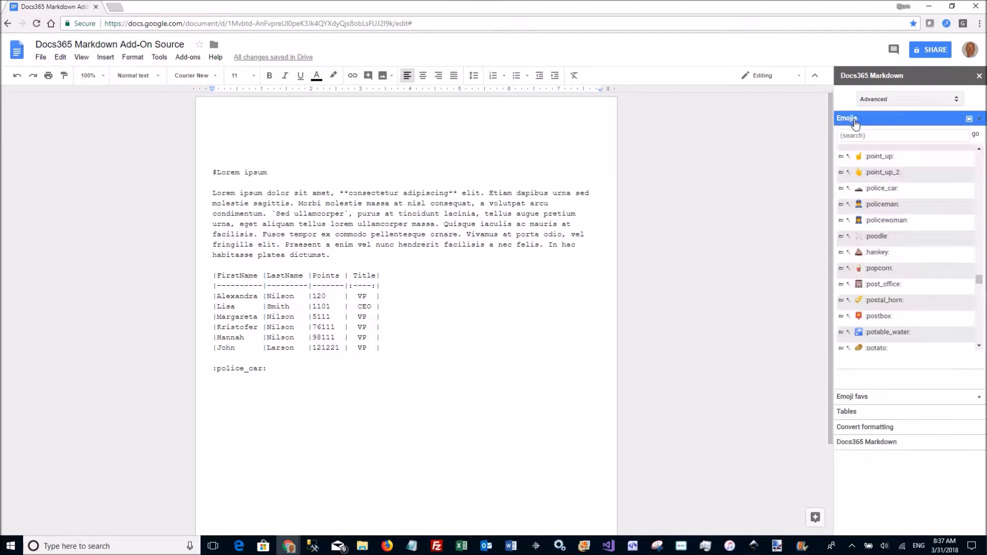
pyautogui.scroll(-2, 873, 308)
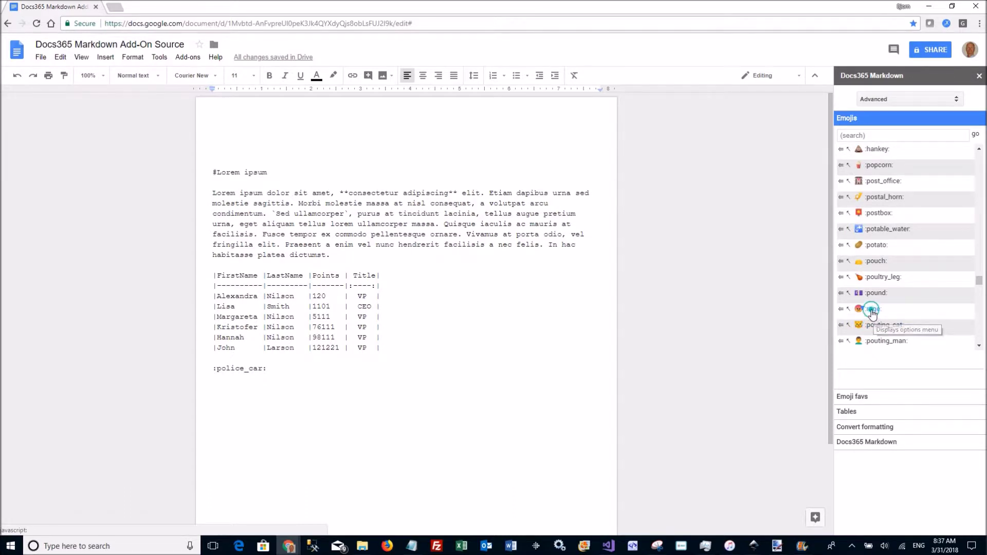
pyautogui.click(872, 311)
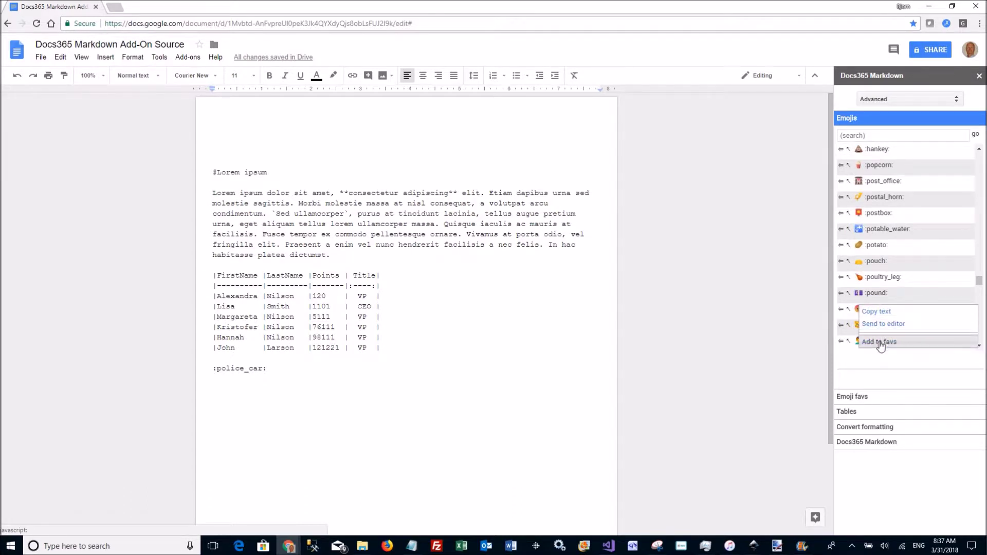
pyautogui.click(879, 341)
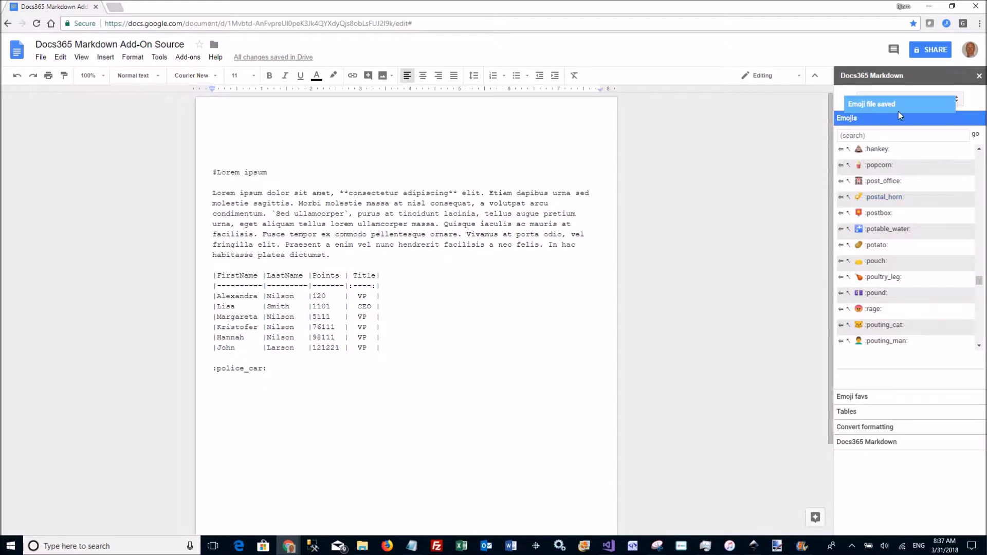
# Reopen the Emoji favs list to confirm :rage: was added
pyautogui.click(959, 100)
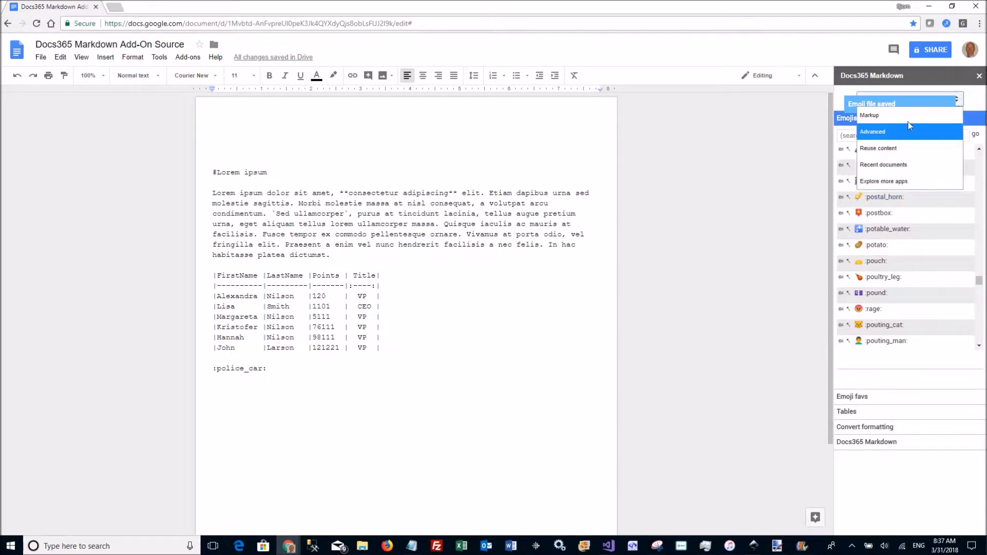
pyautogui.click(841, 122)
pyautogui.click(843, 119)
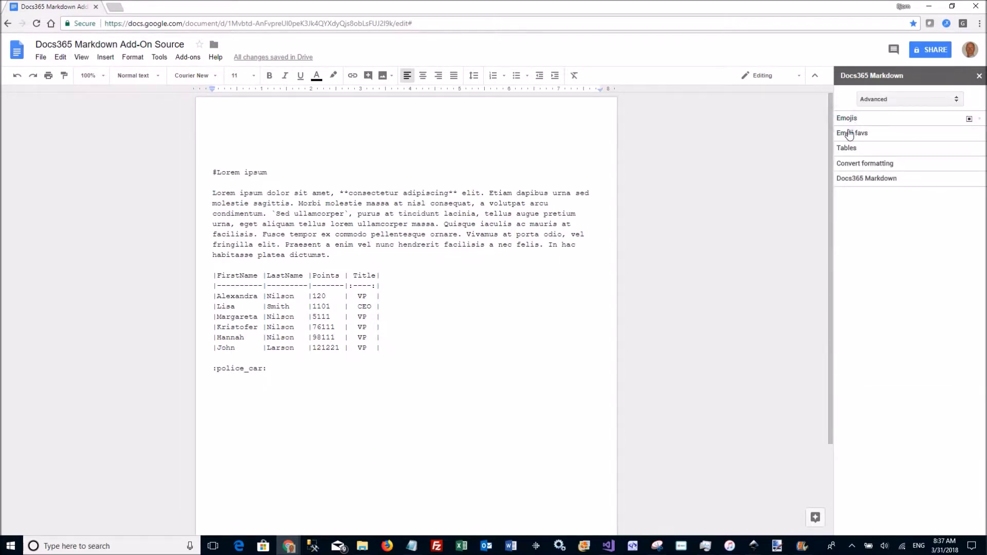
pyautogui.click(849, 134)
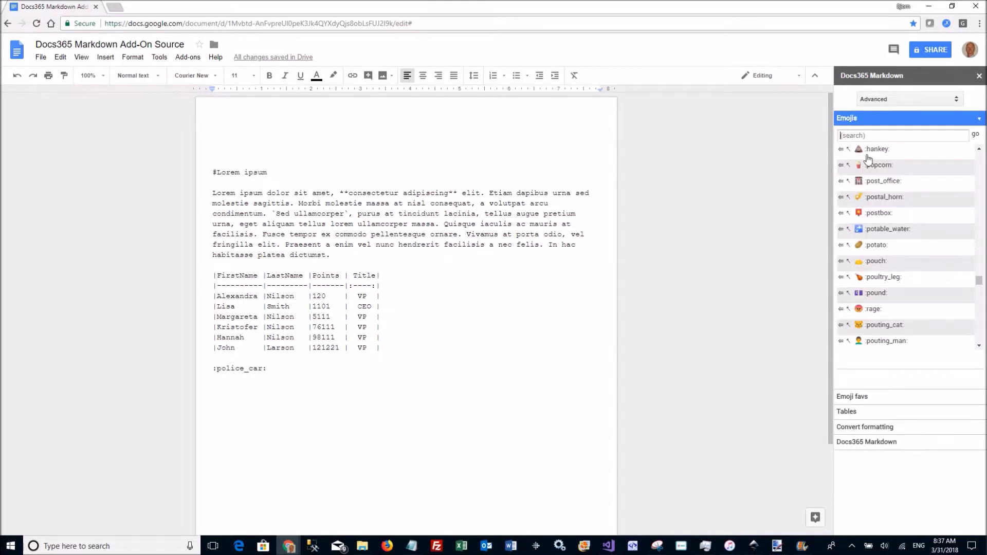
pyautogui.click(848, 119)
pyautogui.click(849, 134)
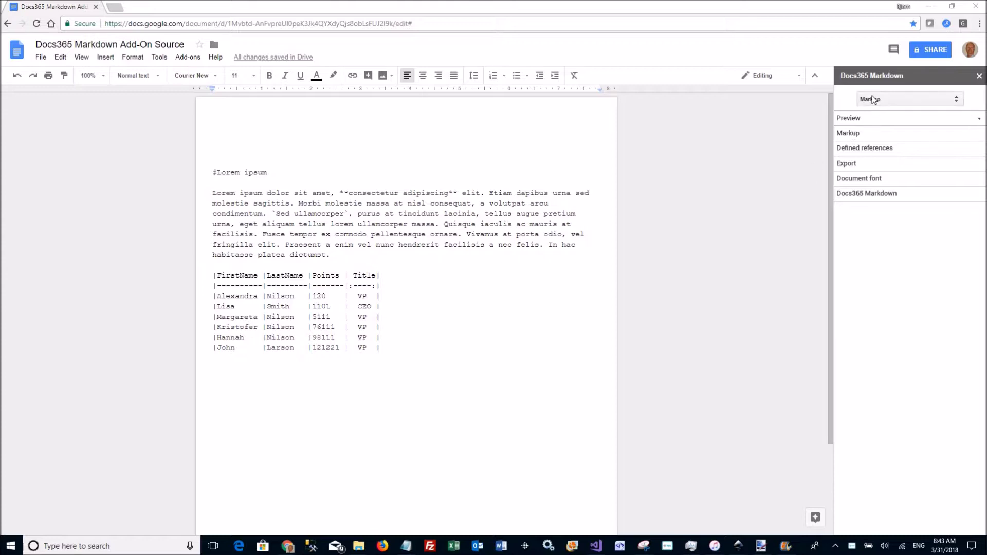
# Expand the Docs365 Export options and generate the document as HTML
pyautogui.click(854, 166)
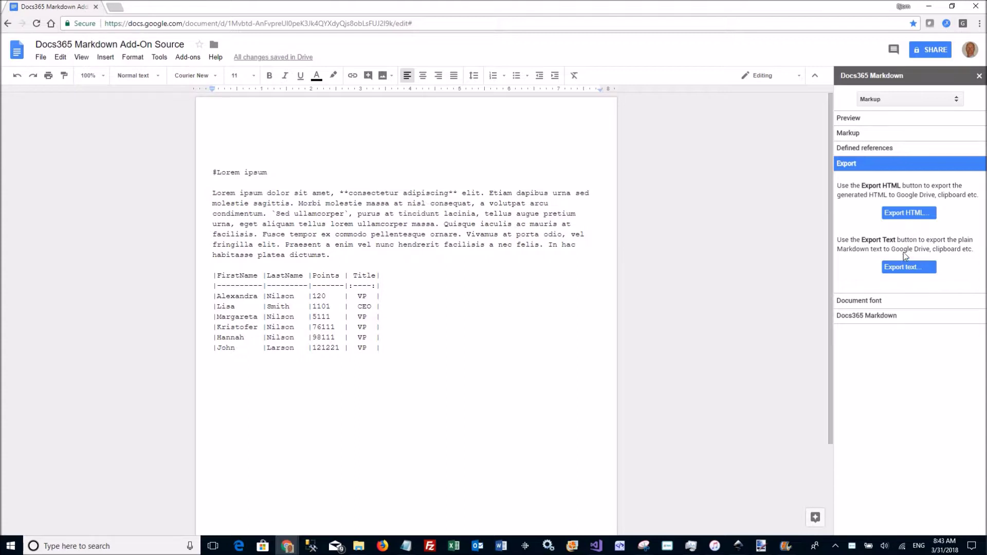
pyautogui.click(904, 215)
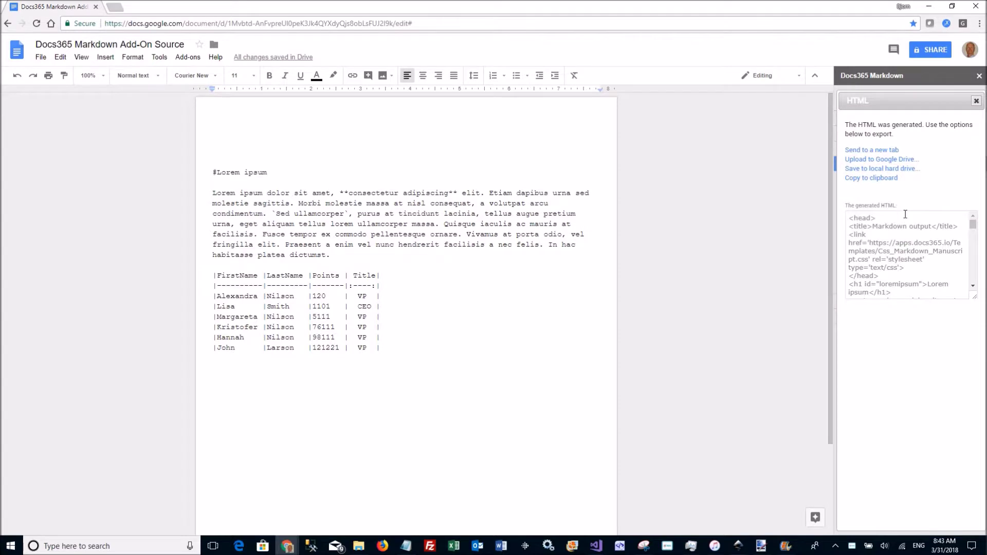
# Send the generated HTML to a new browser tab, then return to the Google Docs tab
pyautogui.moveTo(972, 225)
pyautogui.mouseDown()
pyautogui.moveTo(977, 280)
pyautogui.moveTo(972, 222)
pyautogui.mouseUp()
pyautogui.click(892, 154)
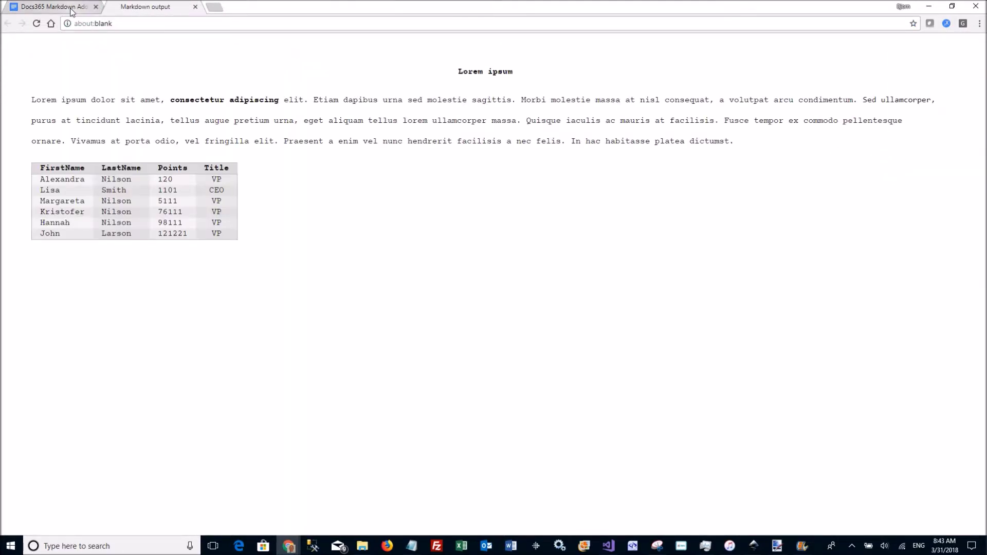
pyautogui.click(72, 11)
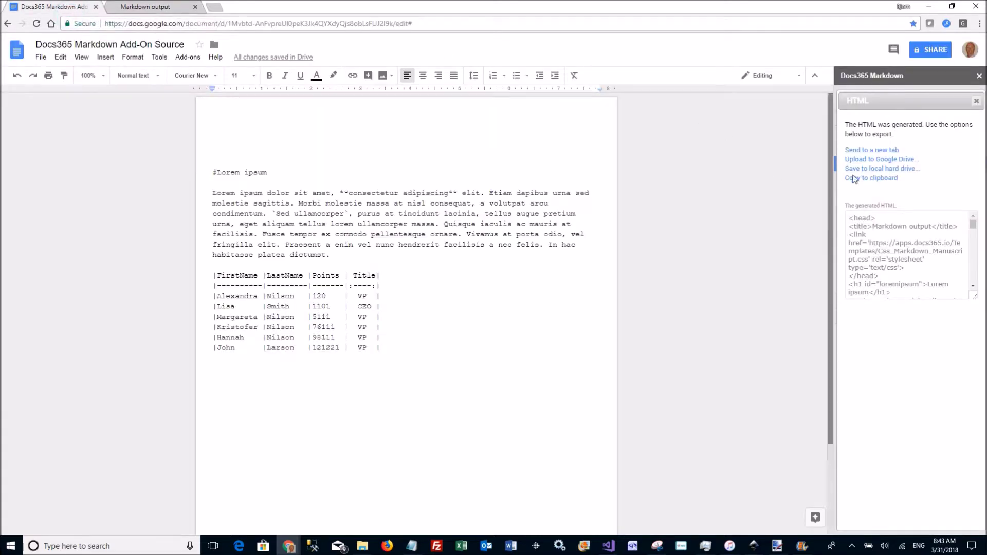
# Start saving the HTML to Google Drive, then close the folder chooser and Drive save panel
pyautogui.click(874, 160)
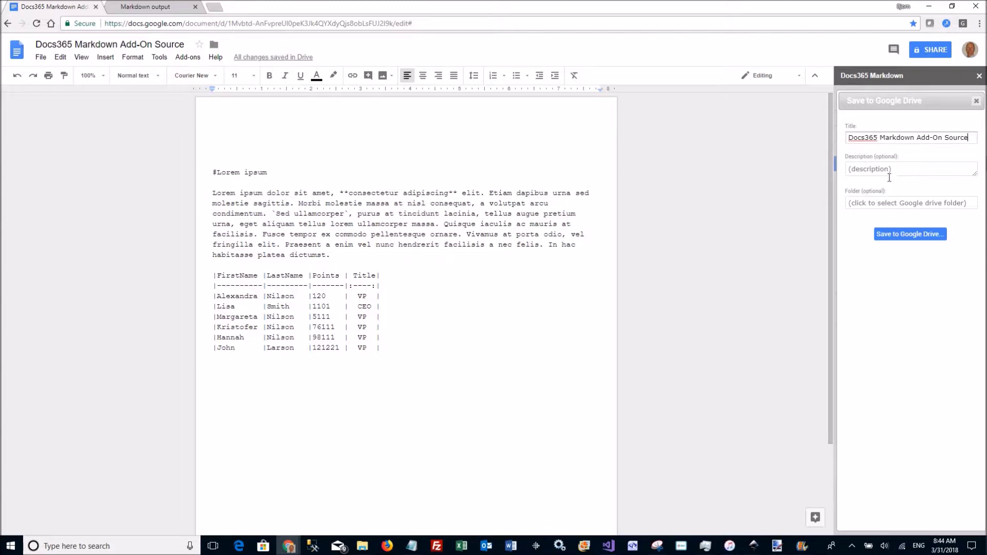
pyautogui.click(906, 236)
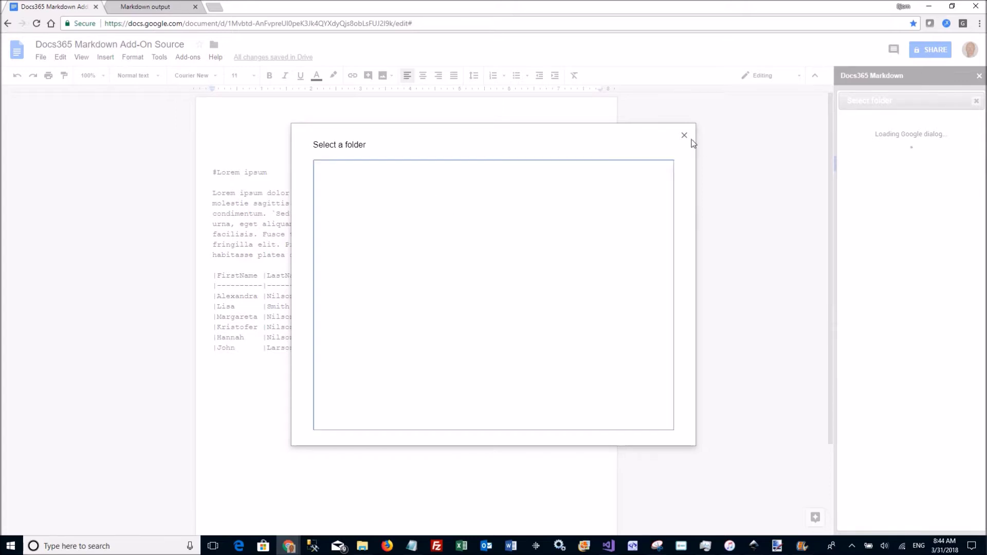
pyautogui.click(684, 137)
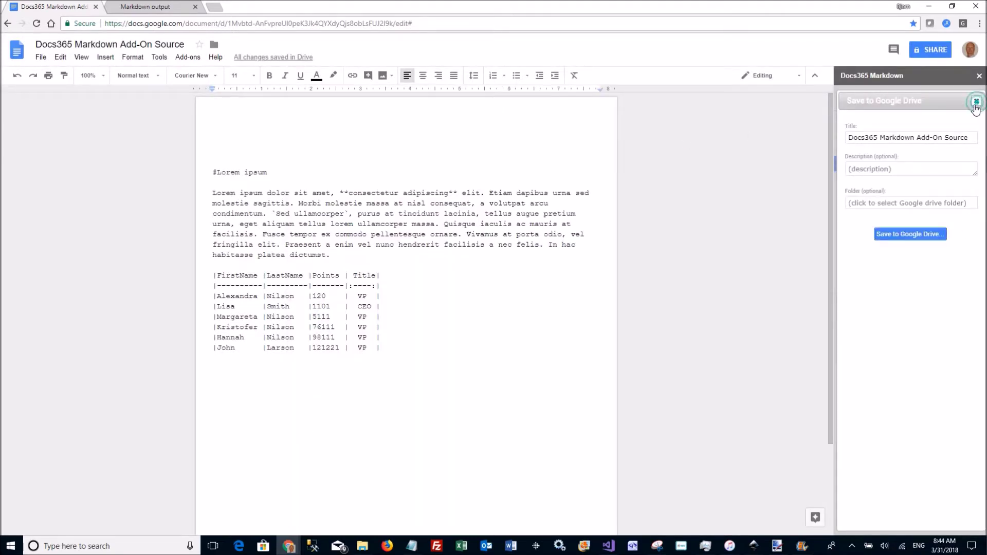
pyautogui.click(976, 101)
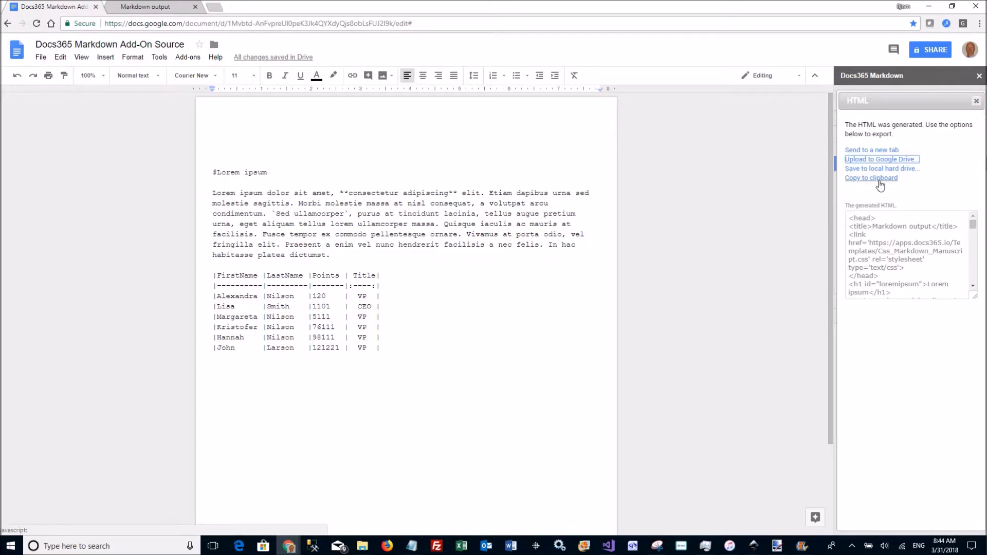
# Close the HTML panel and export the document as plain Markdown text
pyautogui.click(976, 101)
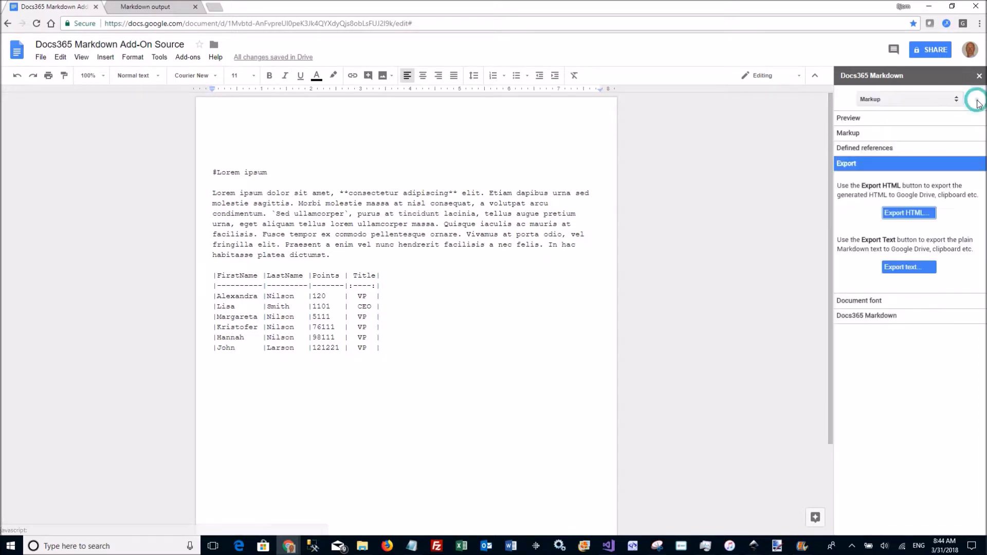
pyautogui.click(910, 267)
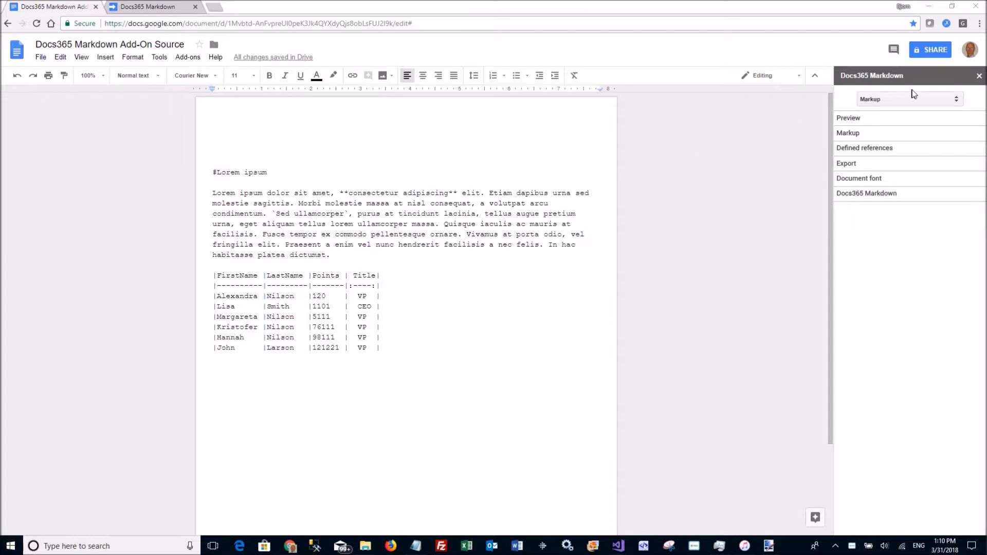
# Switch the add-on to Reuse content, select the paragraph's first two sentences, and expand Common snippets
pyautogui.click(885, 100)
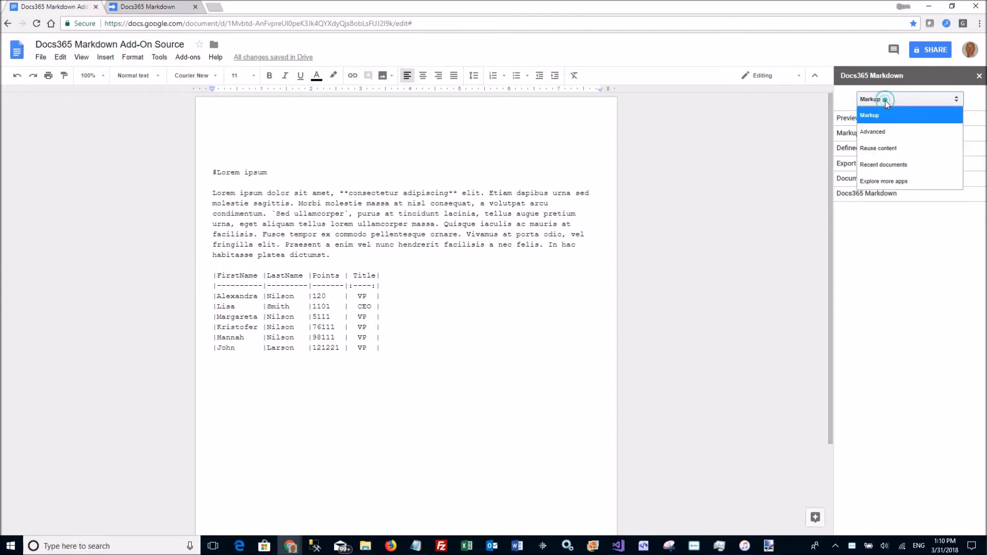
pyautogui.click(893, 152)
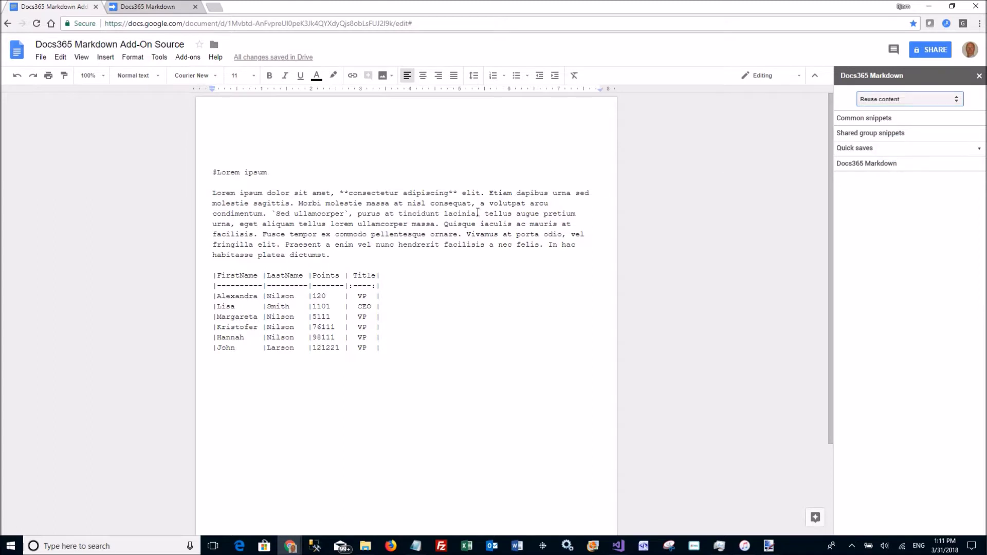
pyautogui.click(386, 234)
pyautogui.moveTo(211, 193); pyautogui.dragTo(295, 202)
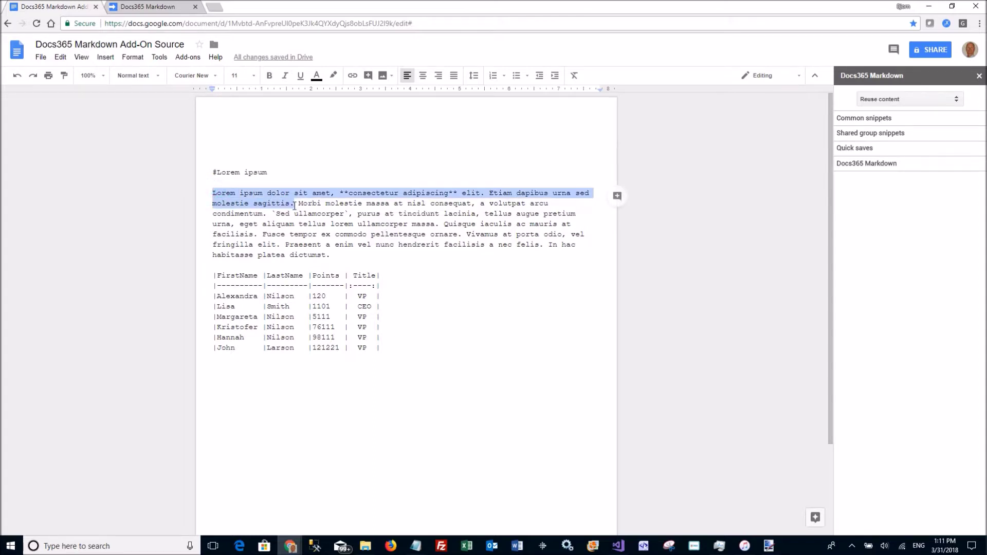
pyautogui.click(863, 120)
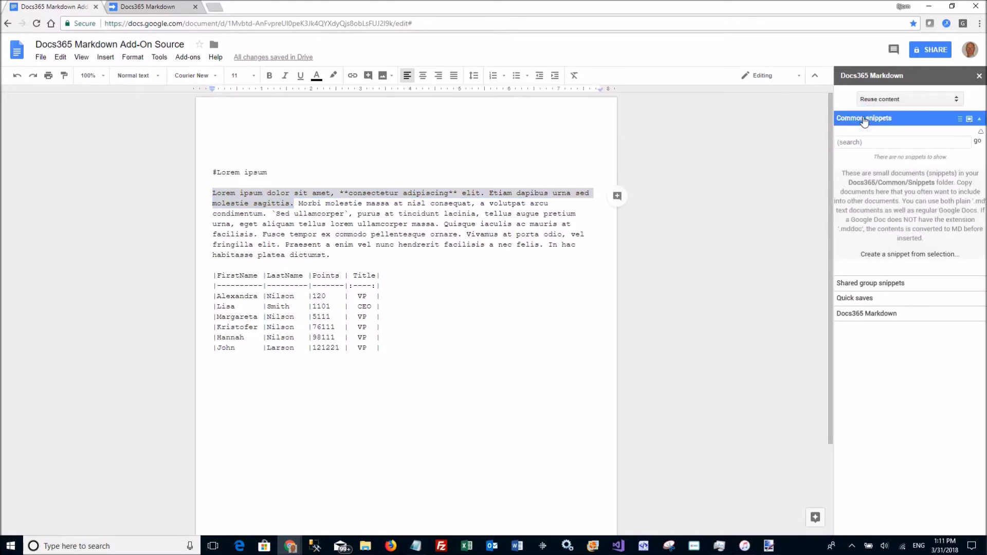
# Create Snippet.md from the selected sentences and save it to the Snippets folder
pyautogui.click(901, 254)
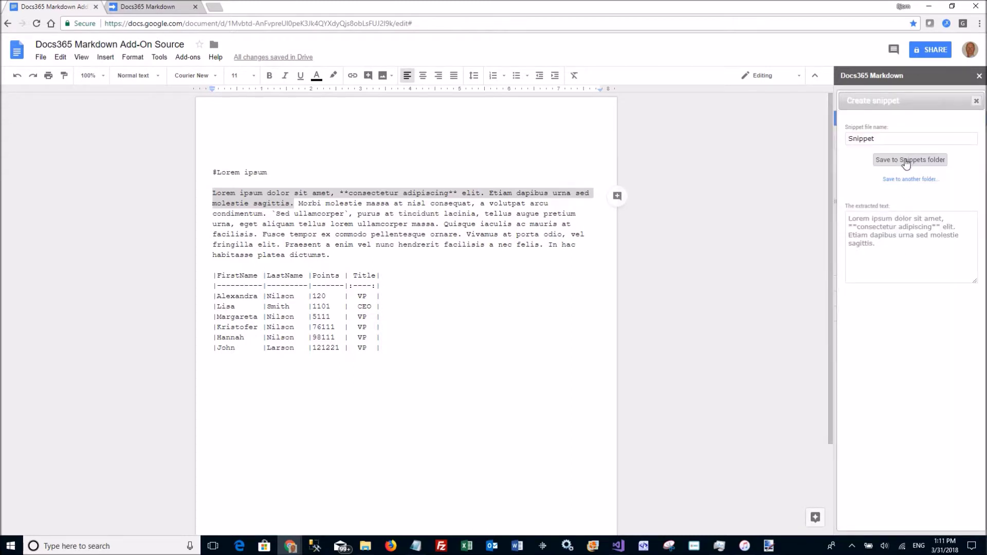
pyautogui.click(909, 160)
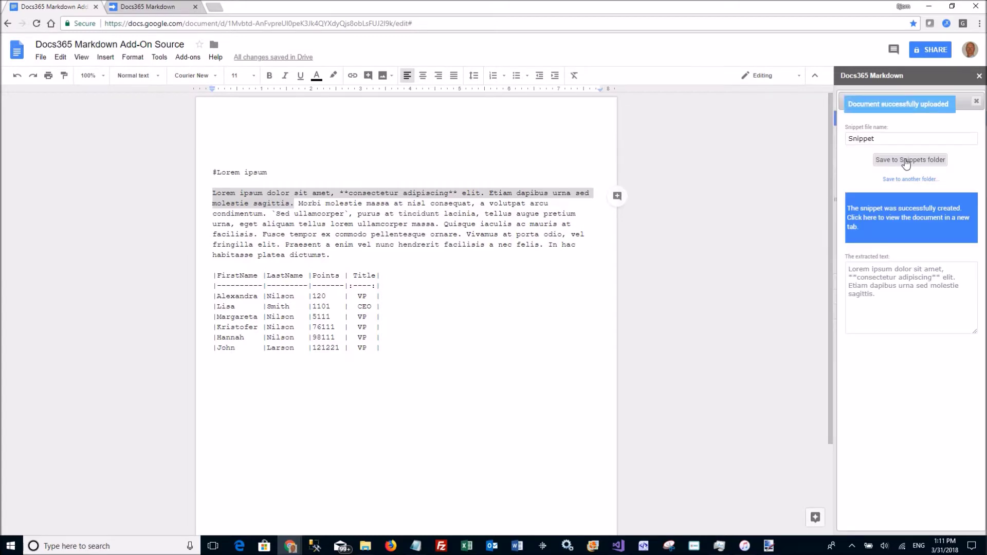
pyautogui.click(976, 102)
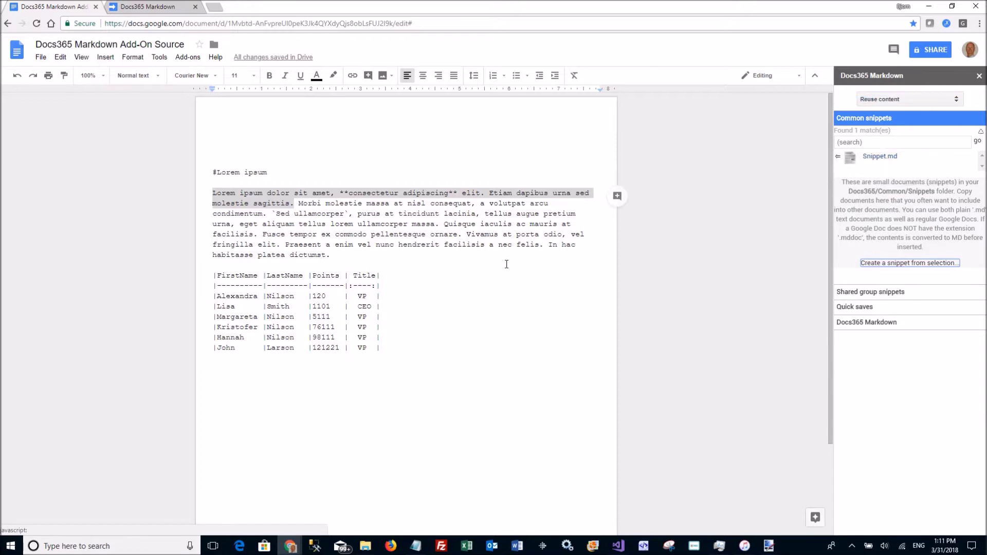
# Add a blank line after 'dictumst.' and insert Snippet.md there as a new paragraph
pyautogui.click(459, 256)
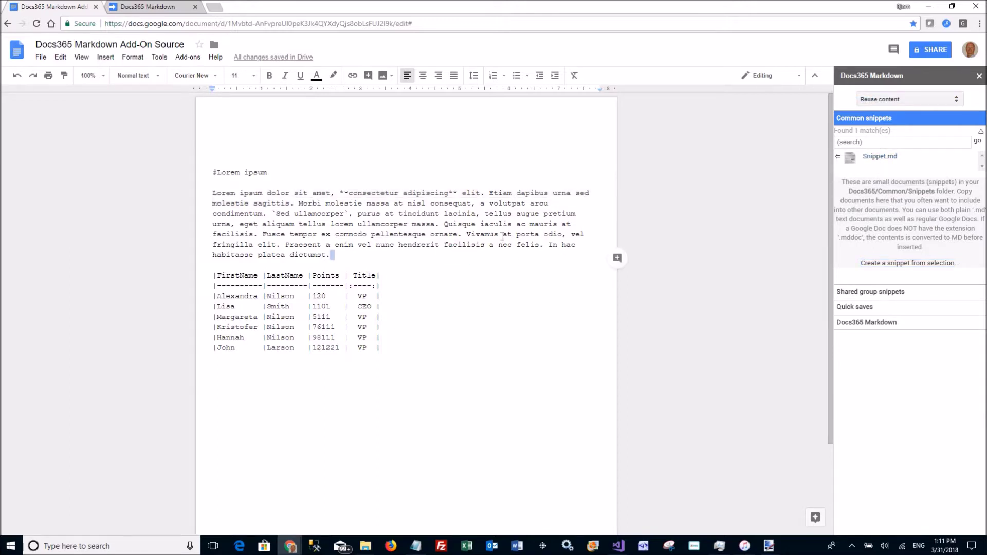
pyautogui.press('Return')
pyautogui.press('Return')
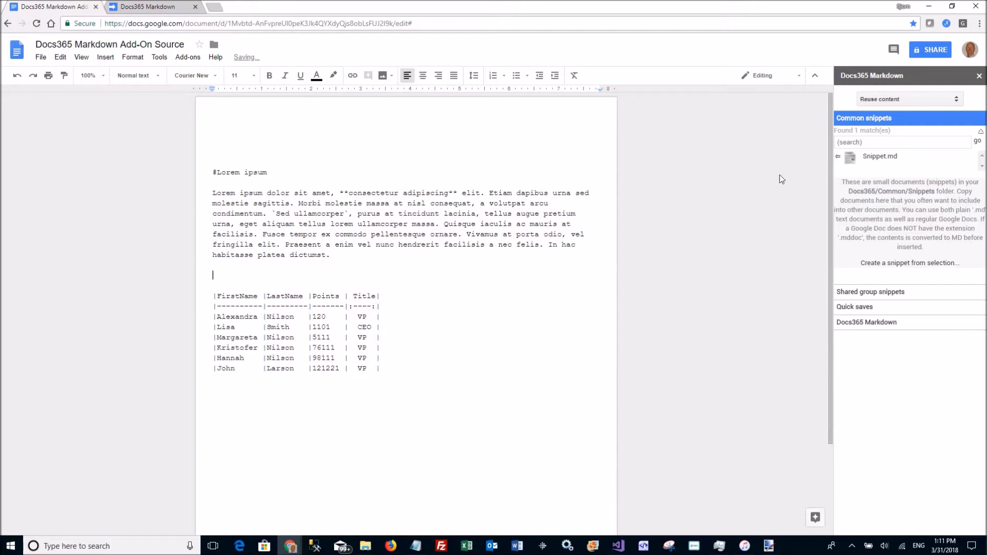
pyautogui.click(837, 157)
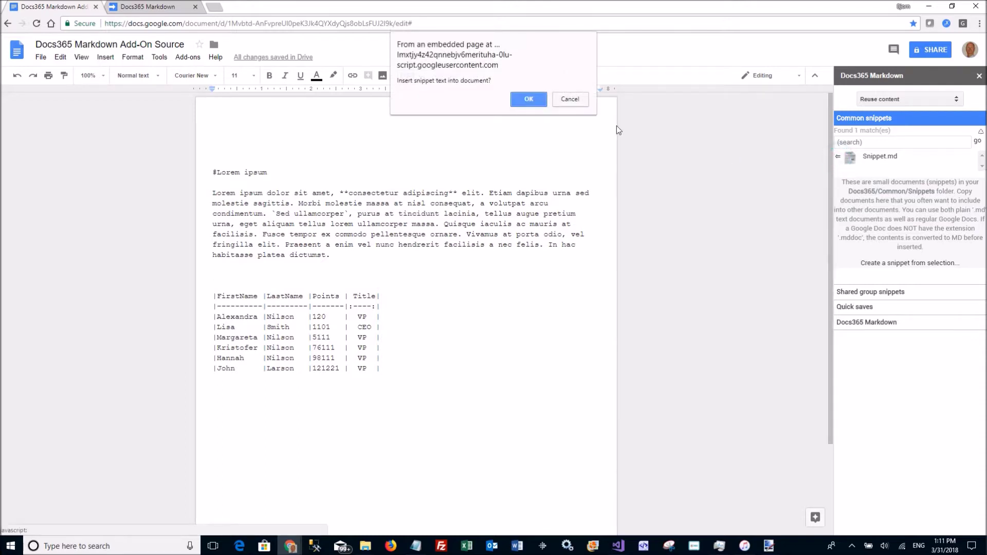
pyautogui.click(541, 105)
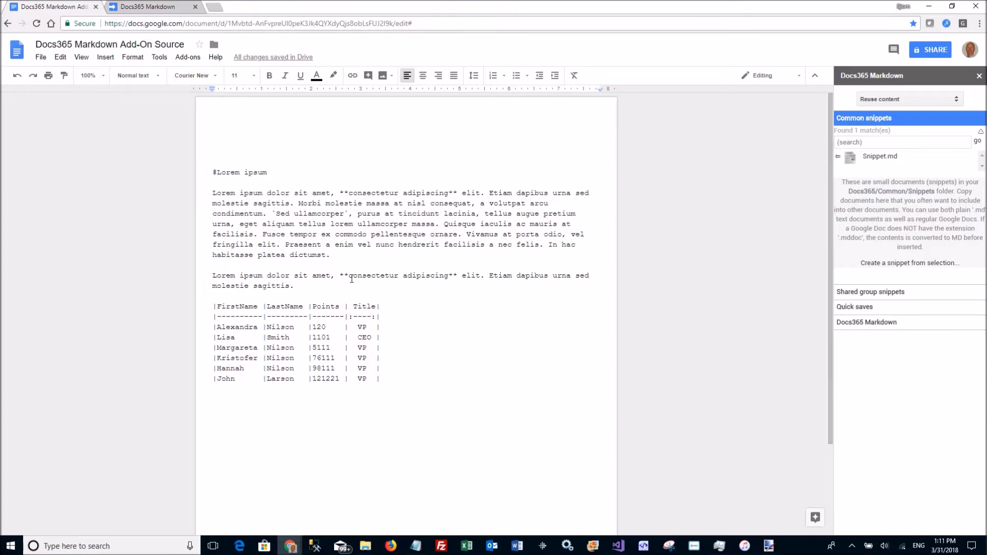
pyautogui.click(875, 119)
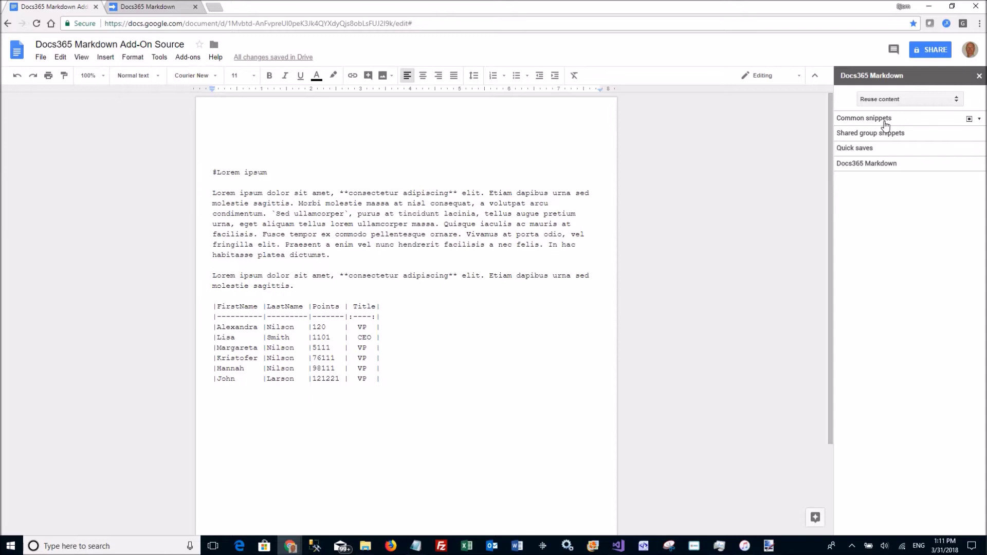
# Browse the Shared group snippets and Quick saves lists, collapsing each afterwards
pyautogui.click(877, 140)
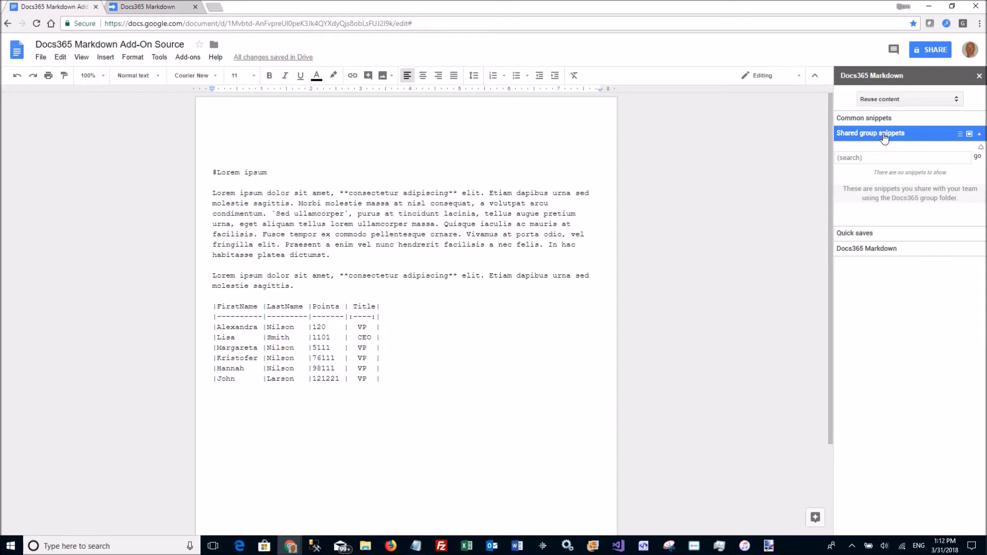
pyautogui.click(876, 137)
pyautogui.click(869, 150)
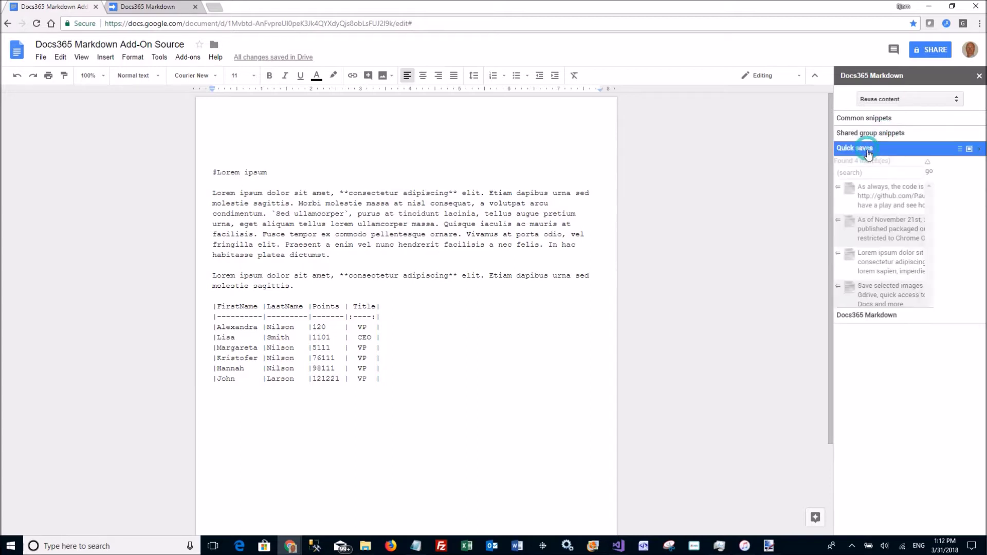
pyautogui.click(868, 150)
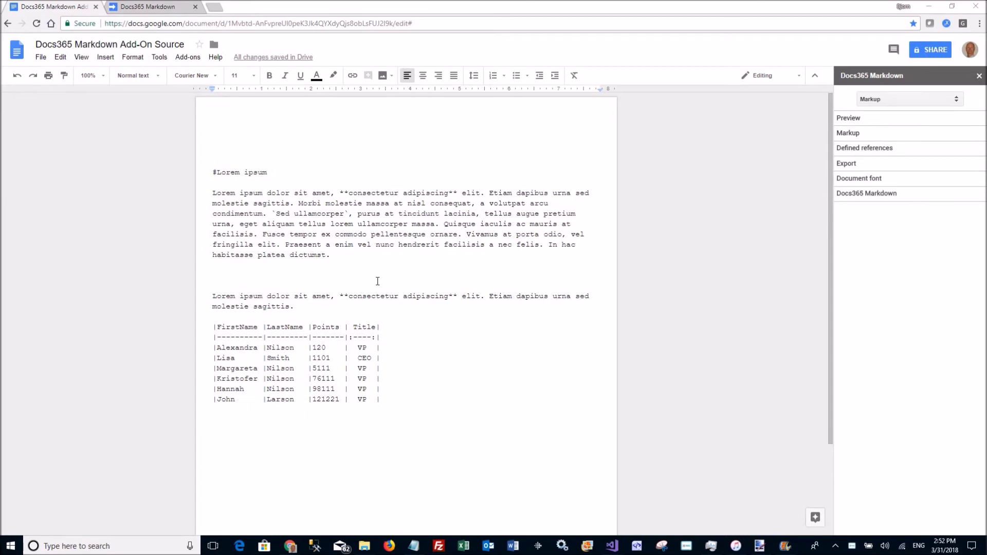
# Put the cursor on the empty line below the first paragraph and open the Markup section's Embed image dialog
pyautogui.doubleClick(266, 271)
pyautogui.click(221, 276)
pyautogui.click(855, 135)
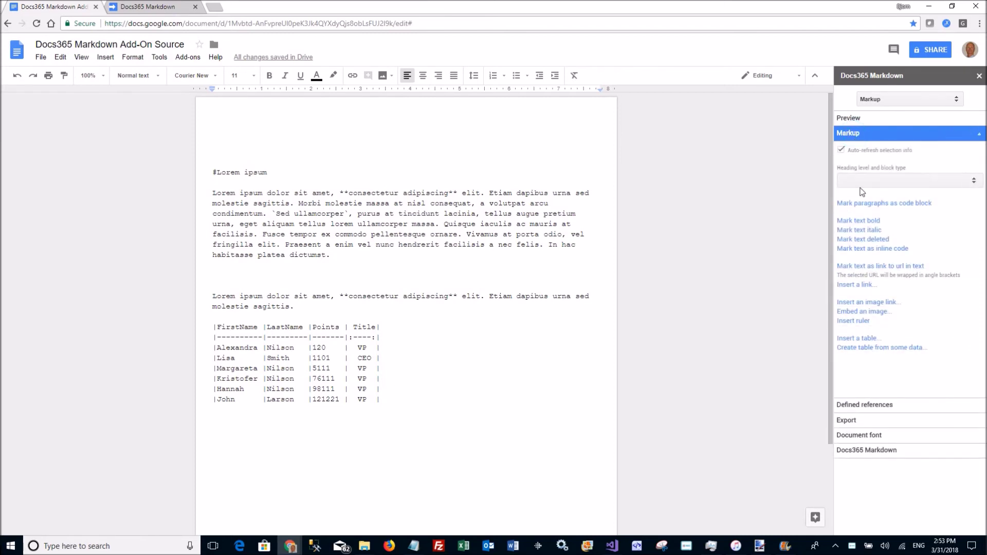
pyautogui.click(860, 312)
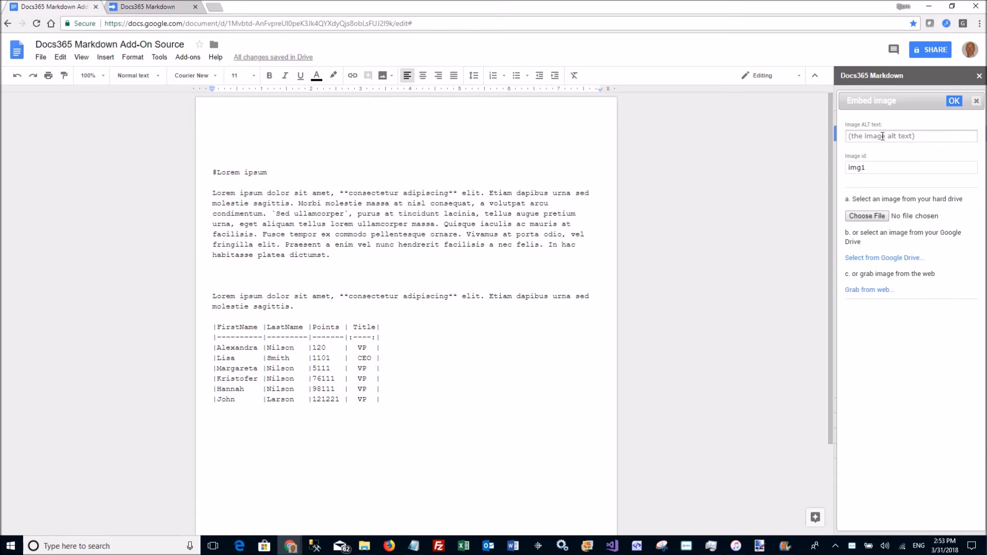
# Set the image alt text to Docs365 and choose apple-touch-icon.png as the file
pyautogui.write('Docs365')
pyautogui.click(873, 219)
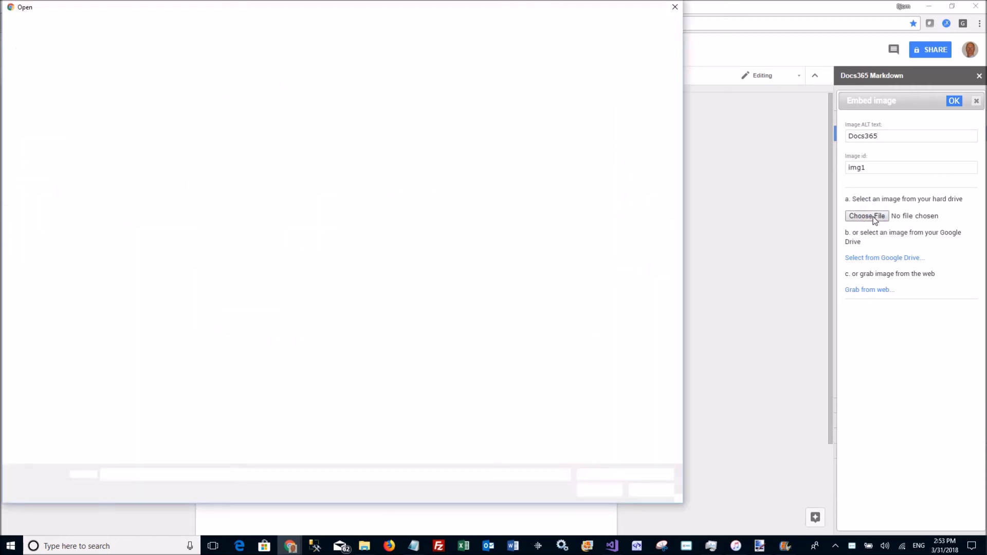
pyautogui.click(675, 6)
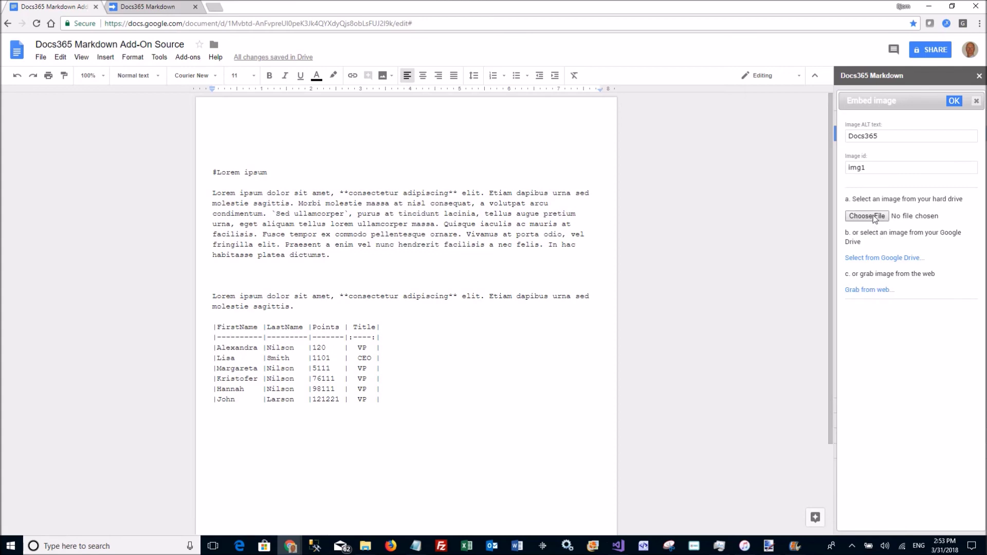
pyautogui.click(853, 216)
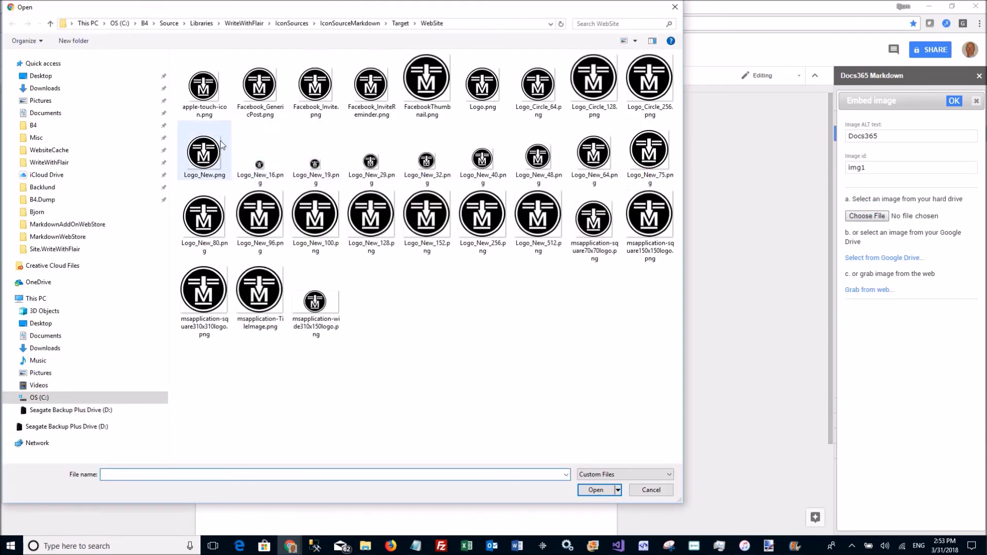
pyautogui.doubleClick(201, 97)
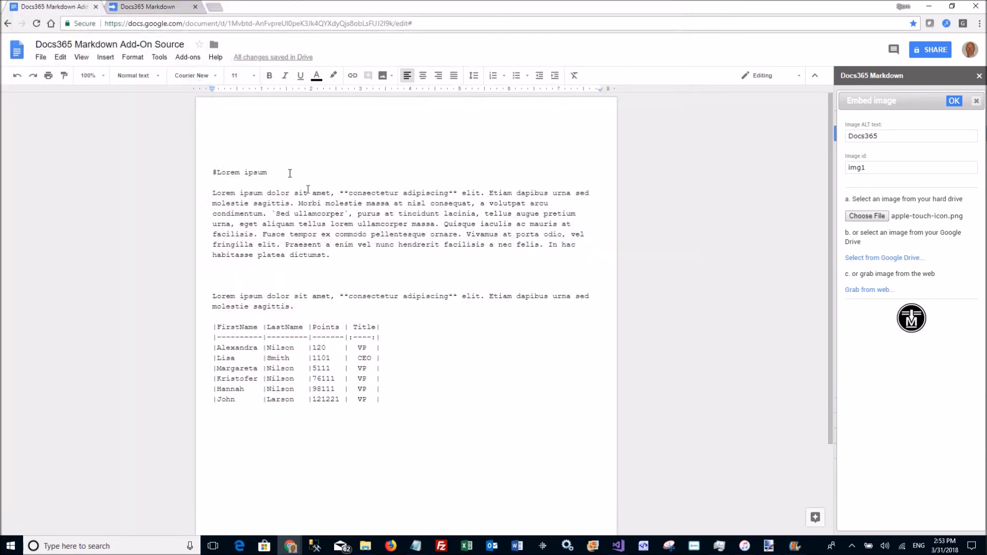
# Confirm the logo embed, adding ![Docs365][img1] and its base64 [img1]: data URI below the table
pyautogui.click(954, 101)
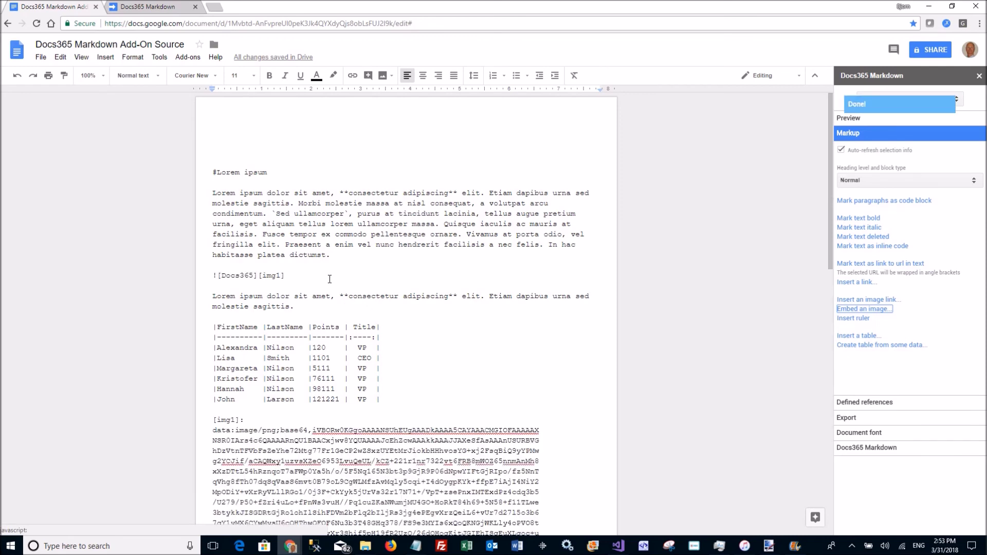
pyautogui.click(260, 277)
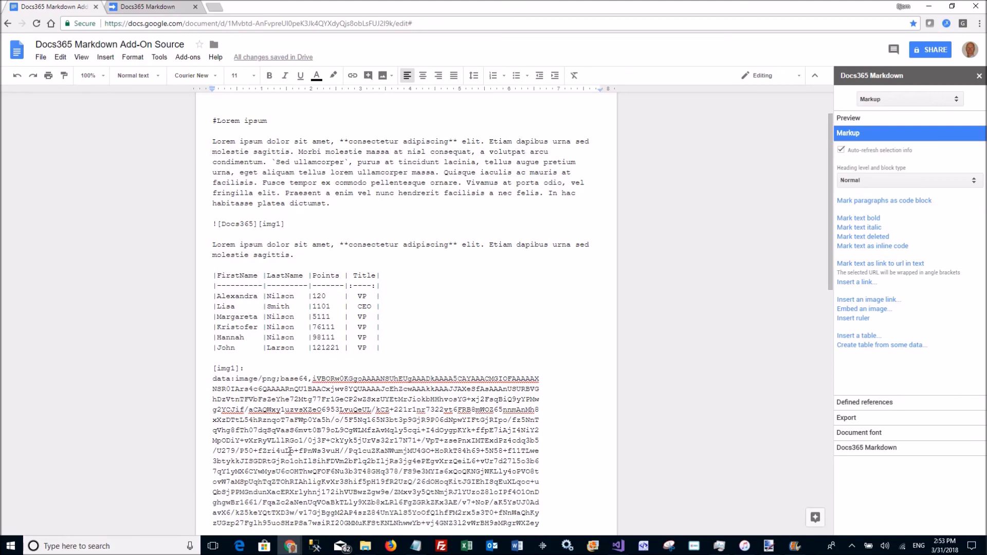
pyautogui.scroll(-2, 291, 452)
pyautogui.scroll(-1, 290, 451)
pyautogui.scroll(-4, 288, 388)
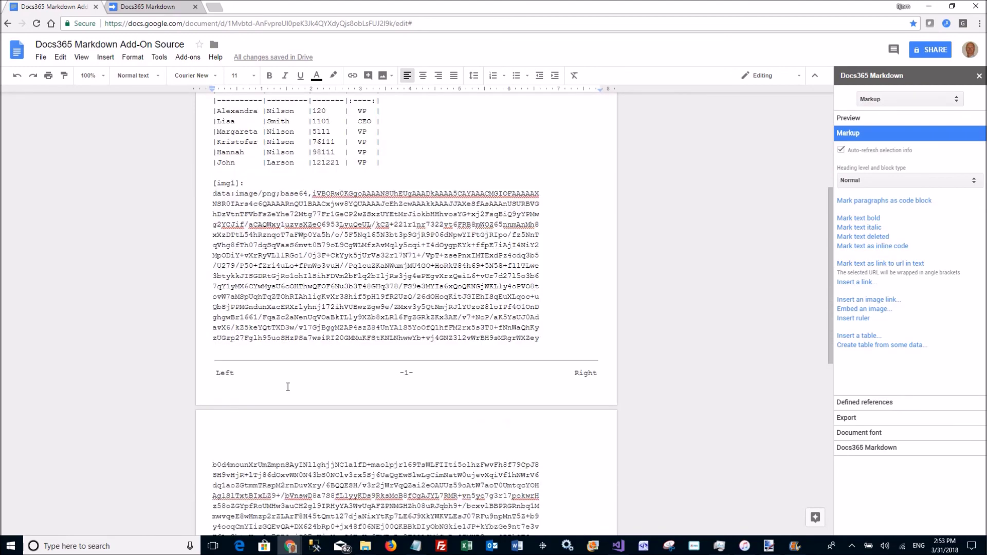